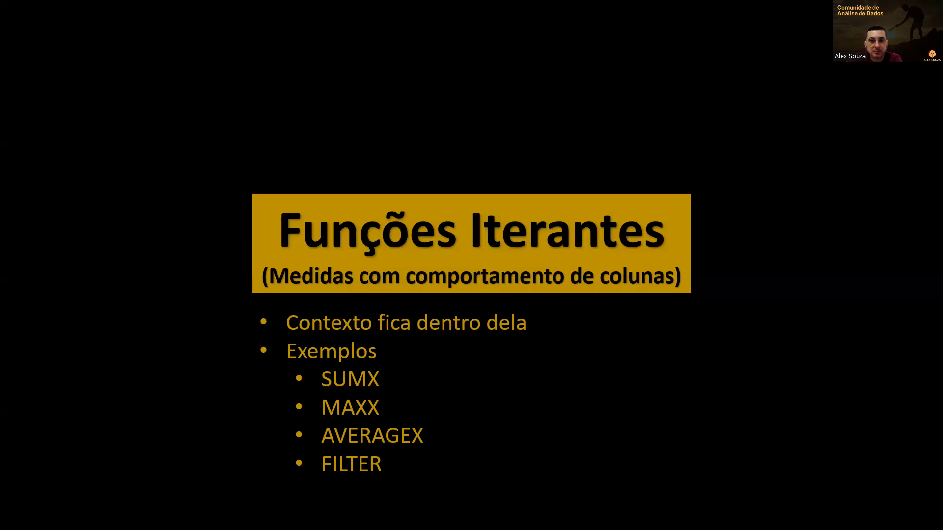
# - Switch to Power BI Desktop, add a new report page and name it "Funções Iterantes"
pyautogui.press('Right')
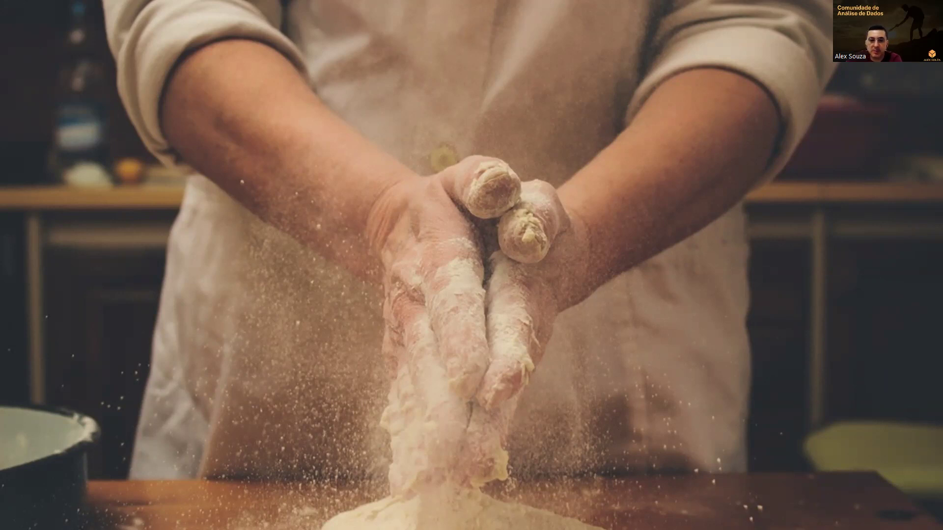
pyautogui.hotkey('alt', 'Tab')
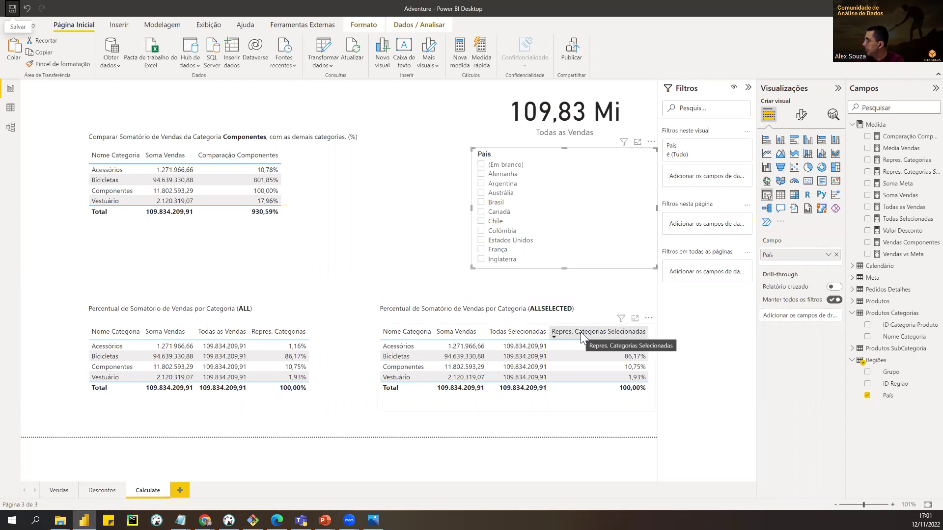
pyautogui.click(180, 491)
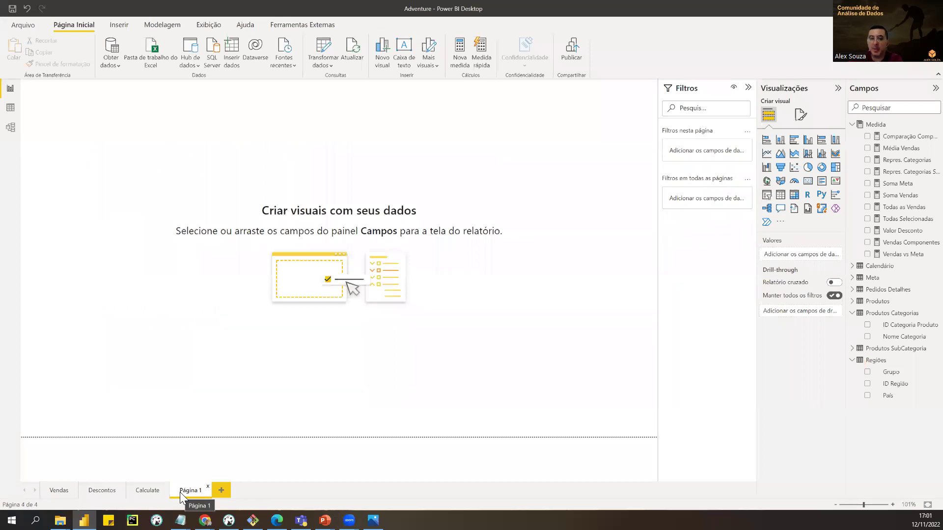
pyautogui.doubleClick(180, 492)
pyautogui.write('Funções ')
pyautogui.write('Iterant')
pyautogui.write('es')
pyautogui.press('Return')
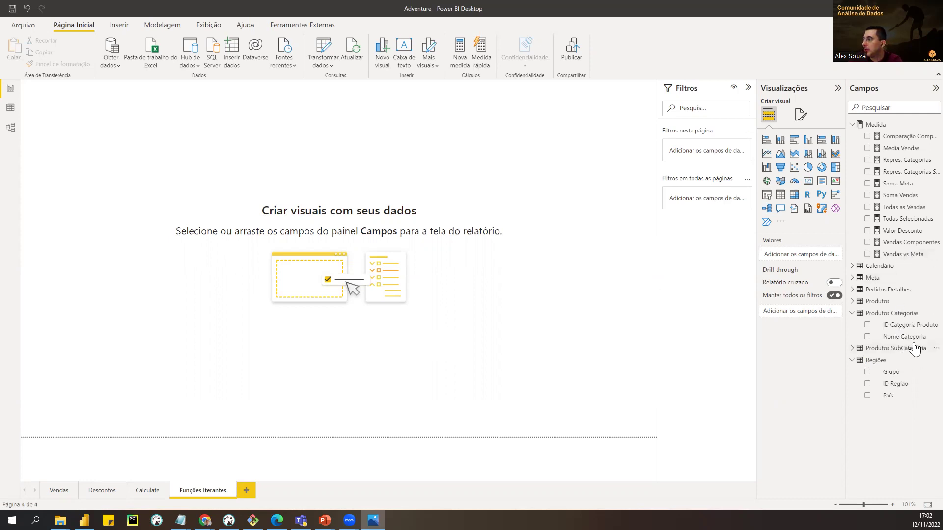
# - Create a table visual with Nome Categoria and Soma Vendas, and move it slightly lower on the page
pyautogui.moveTo(871, 337); pyautogui.dragTo(215, 274)
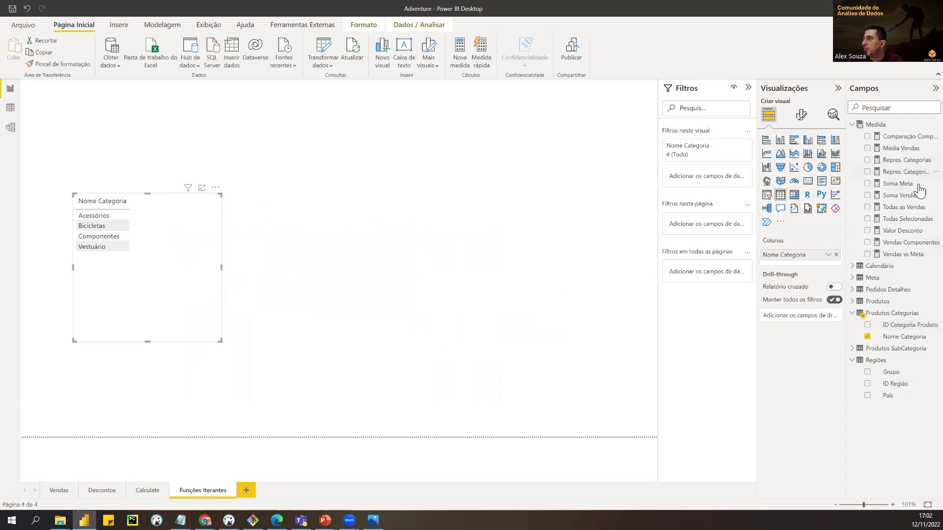
pyautogui.moveTo(902, 196); pyautogui.dragTo(193, 256)
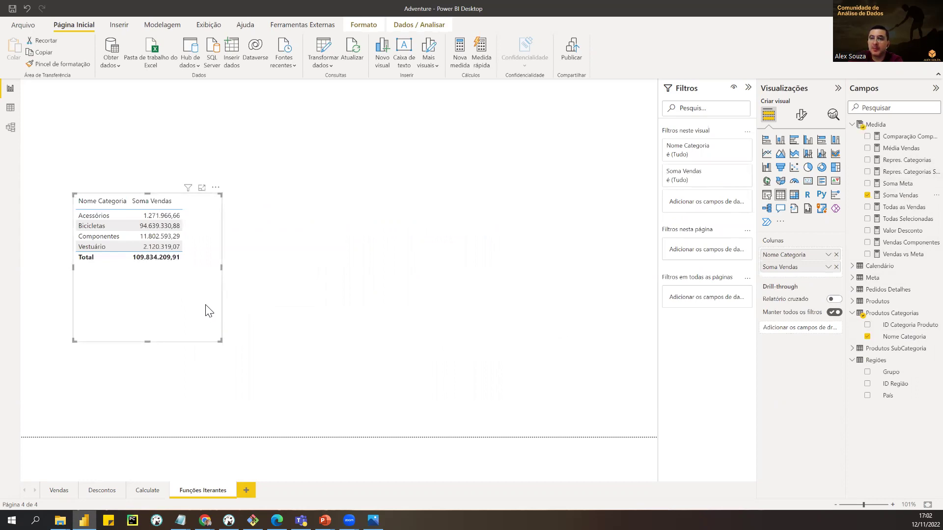
pyautogui.moveTo(209, 312); pyautogui.dragTo(200, 332)
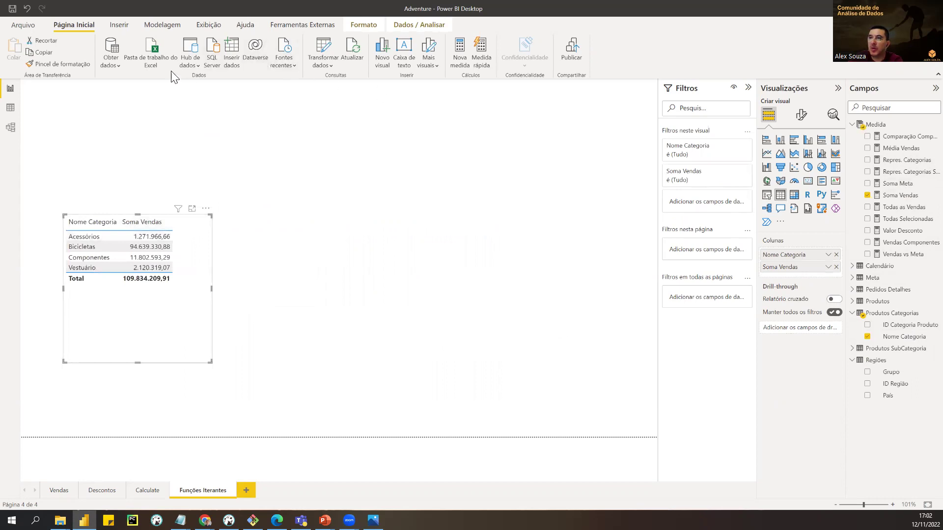
# - Add a narrow text box directly above the table with the text "Calcular o Custo"
pyautogui.click(119, 25)
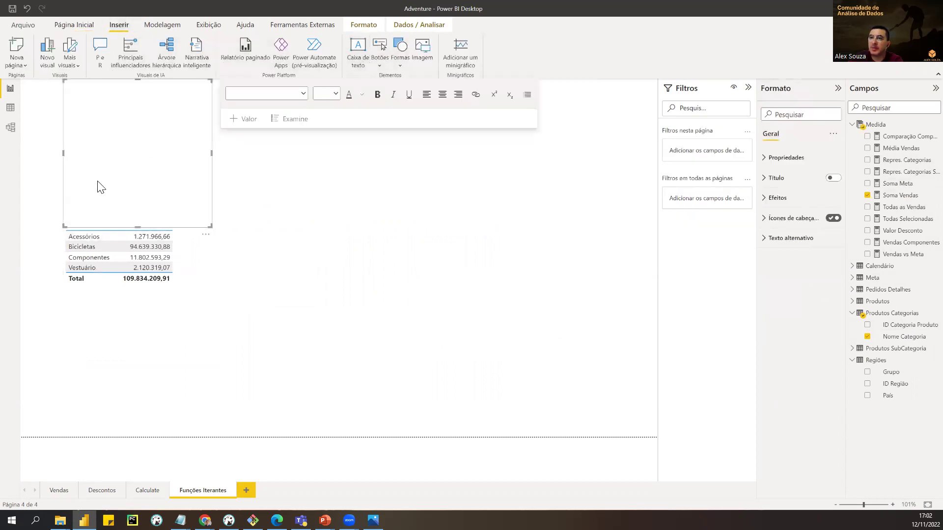
pyautogui.moveTo(136, 80); pyautogui.dragTo(141, 207)
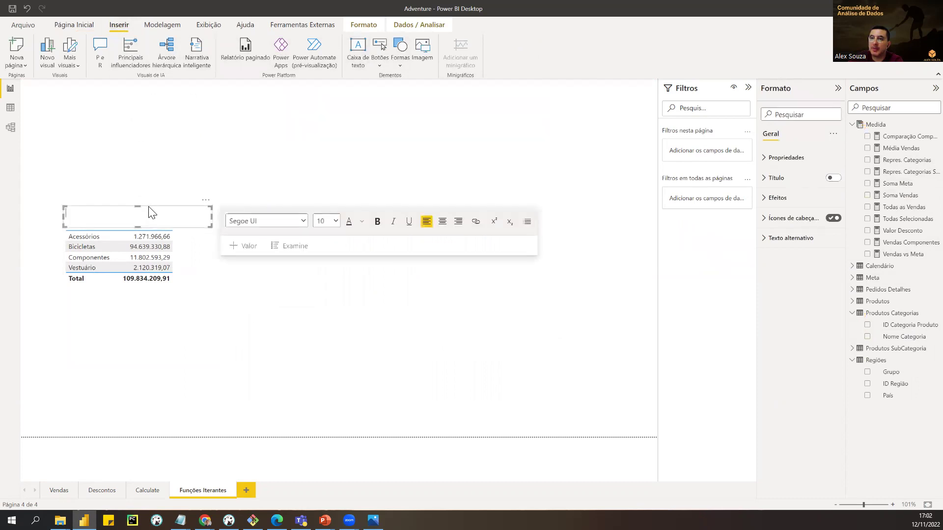
pyautogui.click(147, 196)
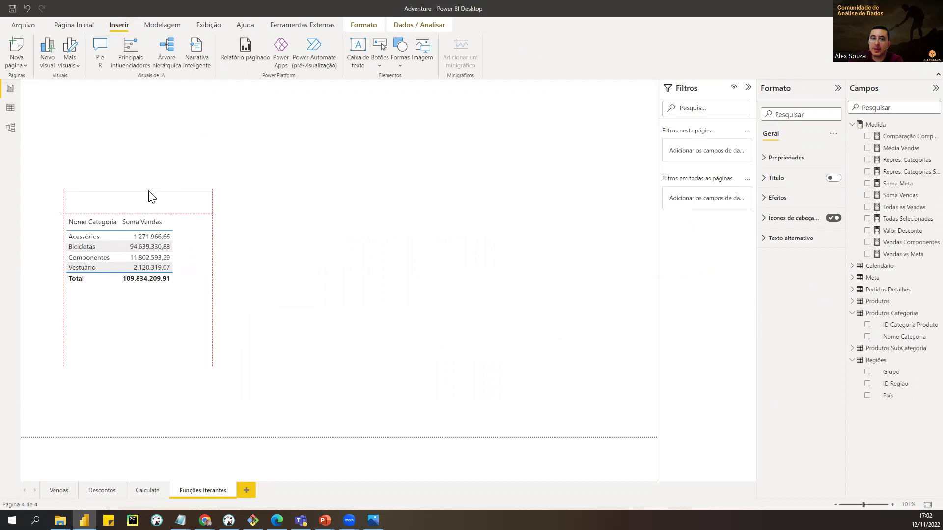
pyautogui.click(148, 196)
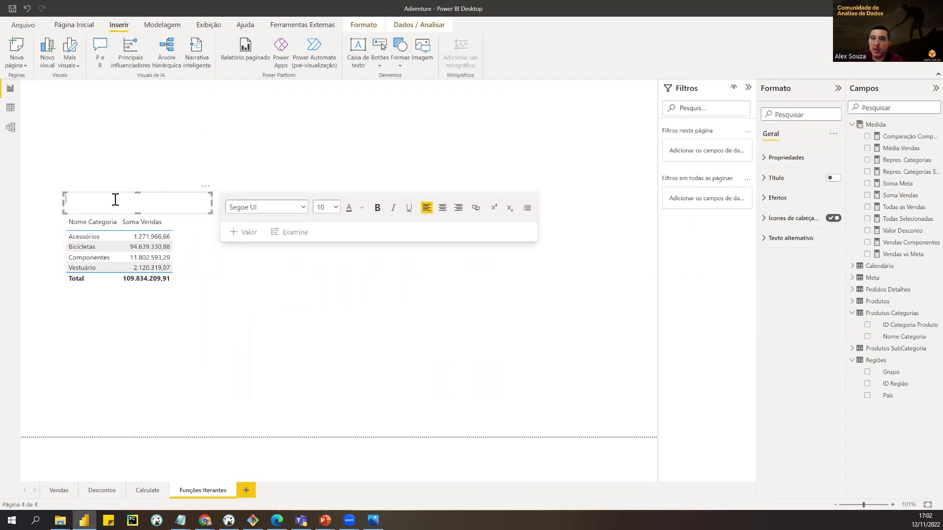
pyautogui.write('Calcular')
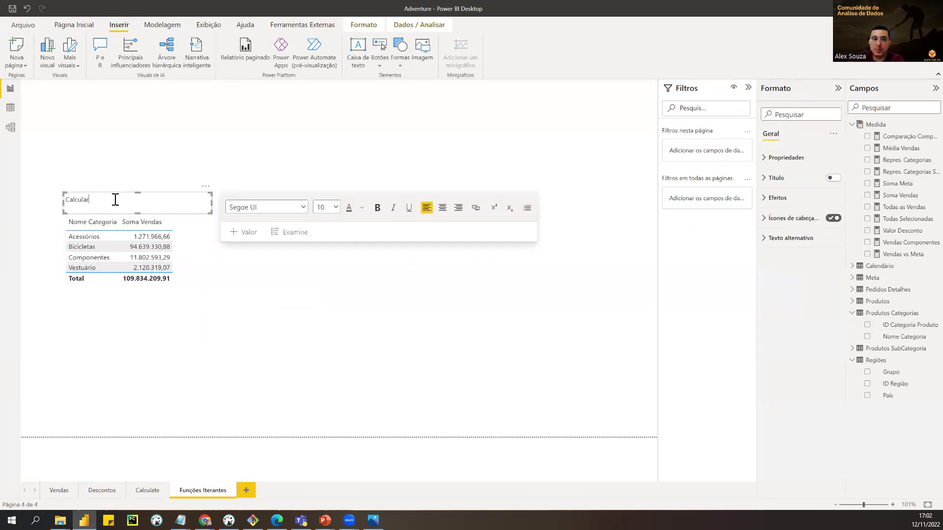
pyautogui.write(' o Custo')
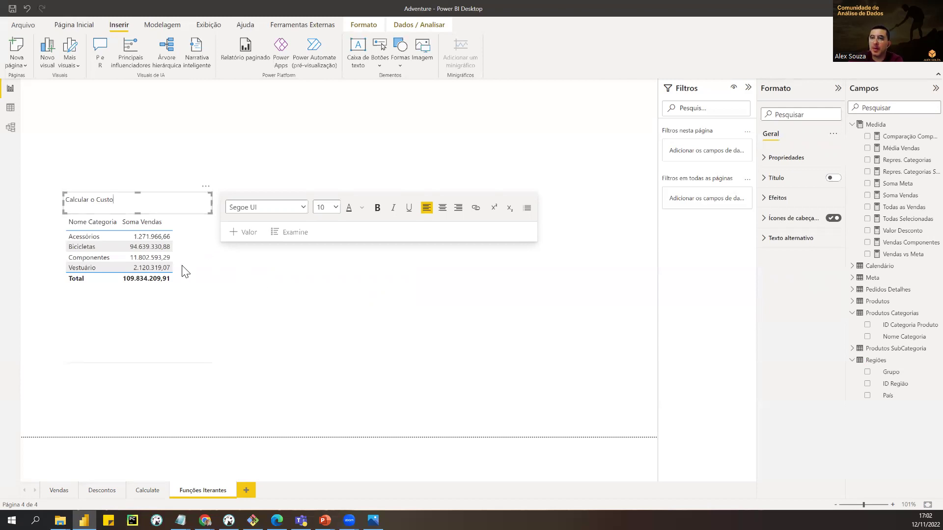
pyautogui.click(226, 316)
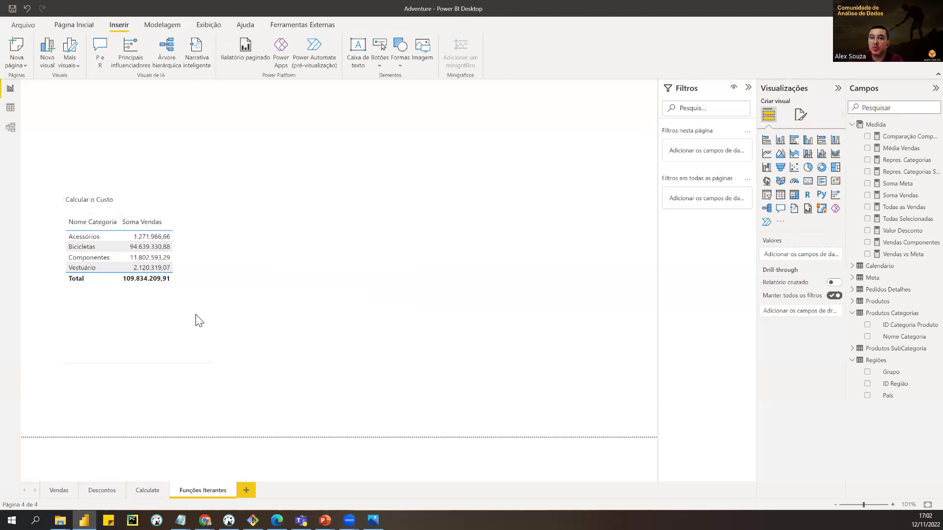
# - Resize the table visual so its height fits the rows and it has room for more columns
pyautogui.click(179, 279)
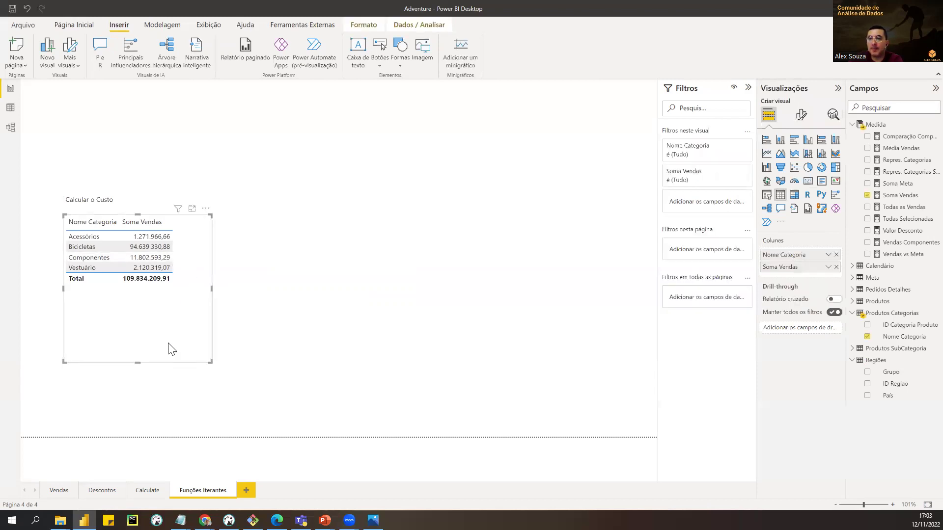
pyautogui.moveTo(135, 362); pyautogui.dragTo(139, 293)
pyautogui.moveTo(210, 252); pyautogui.dragTo(353, 255)
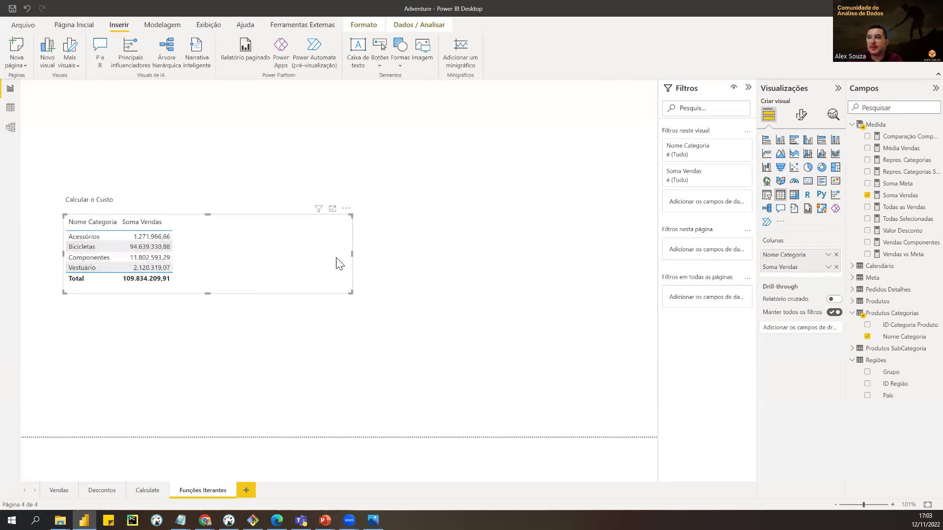
pyautogui.moveTo(351, 254); pyautogui.dragTo(458, 260)
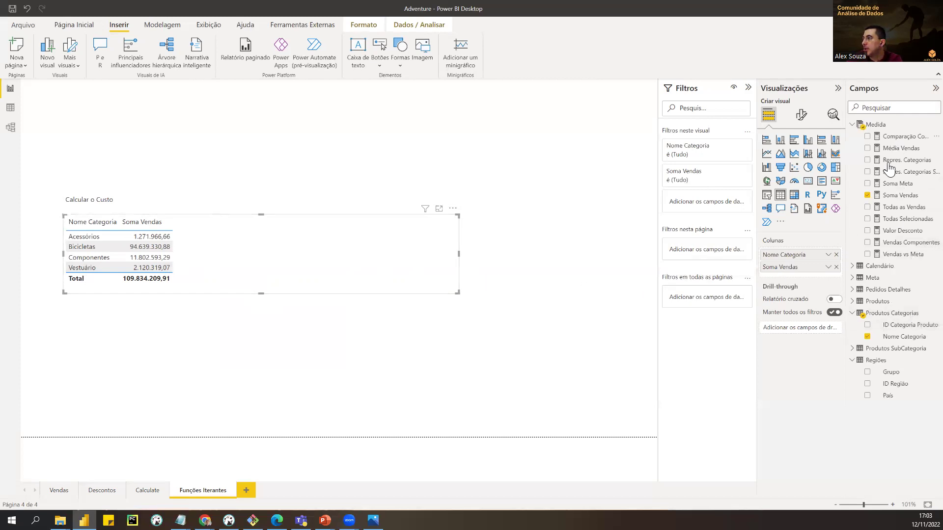
# - Examine the fields of the Pedidos Detalhes, Produtos and Produtos Categorias tables for quantity and cost columns
pyautogui.click(857, 314)
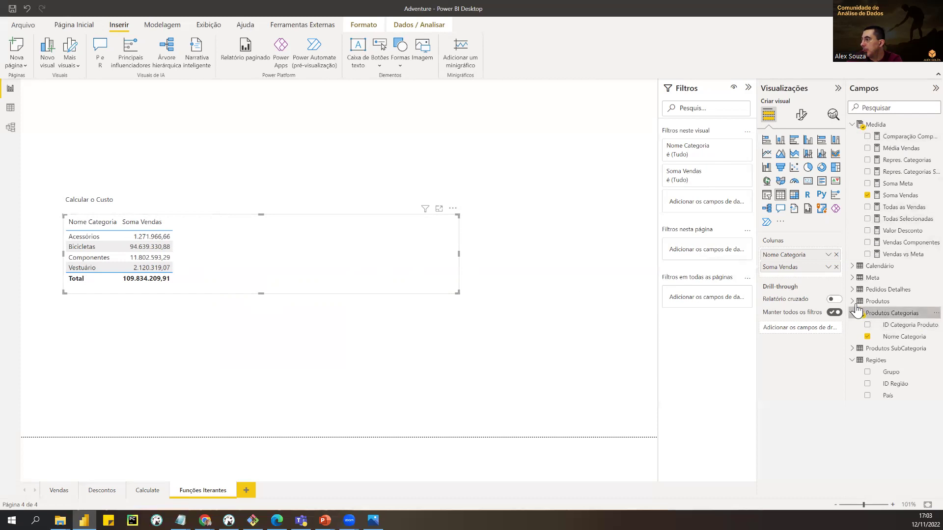
pyautogui.click(854, 291)
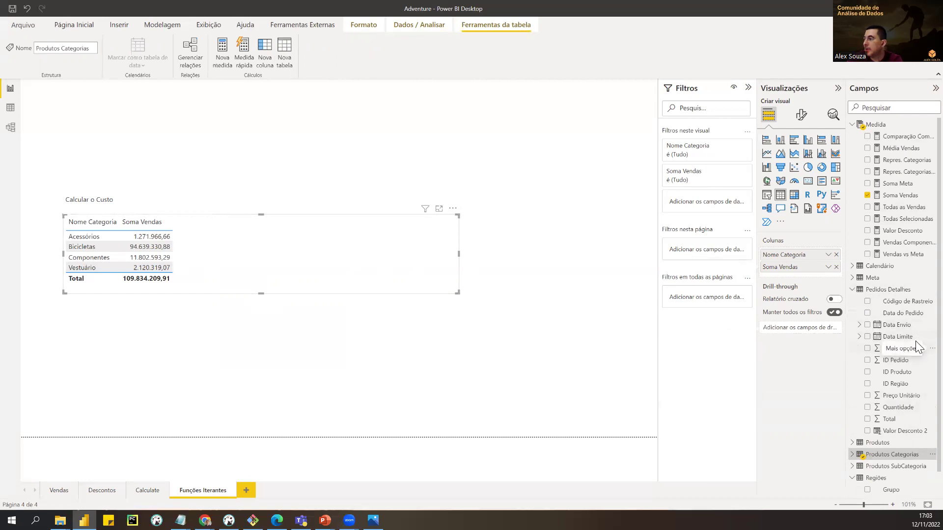
pyautogui.scroll(-1, 916, 342)
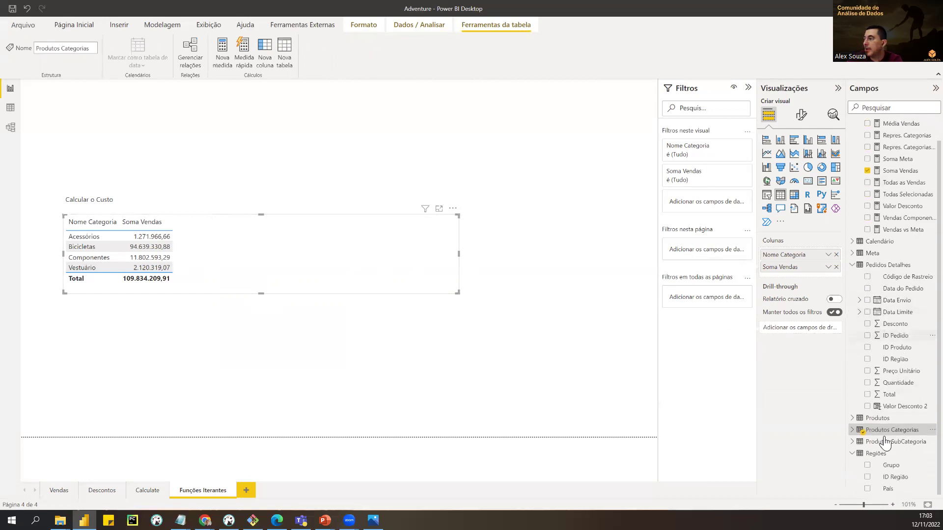
pyautogui.click(852, 418)
pyautogui.scroll(-3, 873, 421)
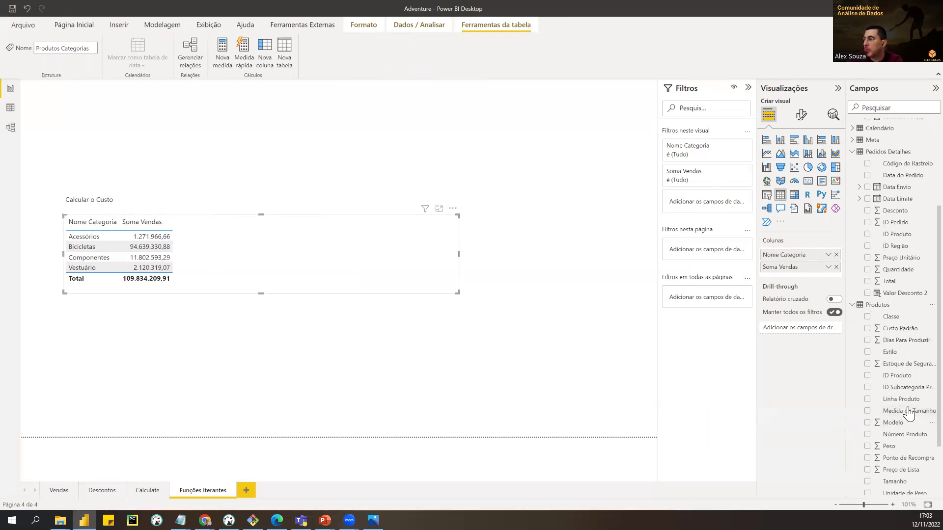
pyautogui.scroll(-2, 906, 401)
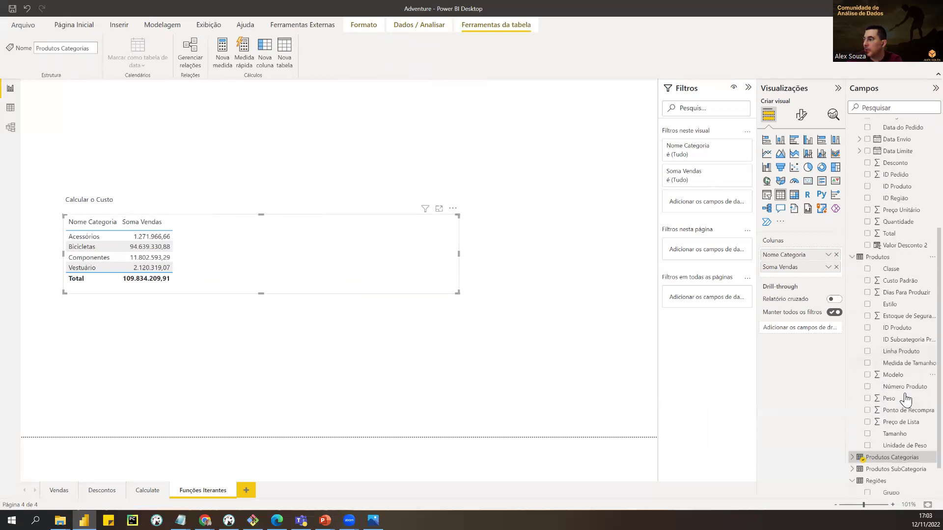
pyautogui.click(851, 451)
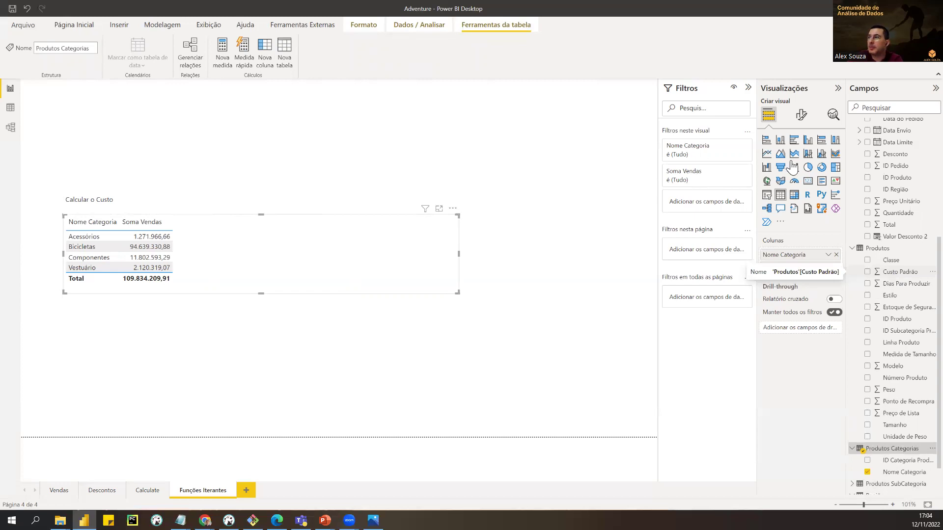
# - Create a new measure in the Medida table and name it Soma Custo
pyautogui.scroll(5, 901, 213)
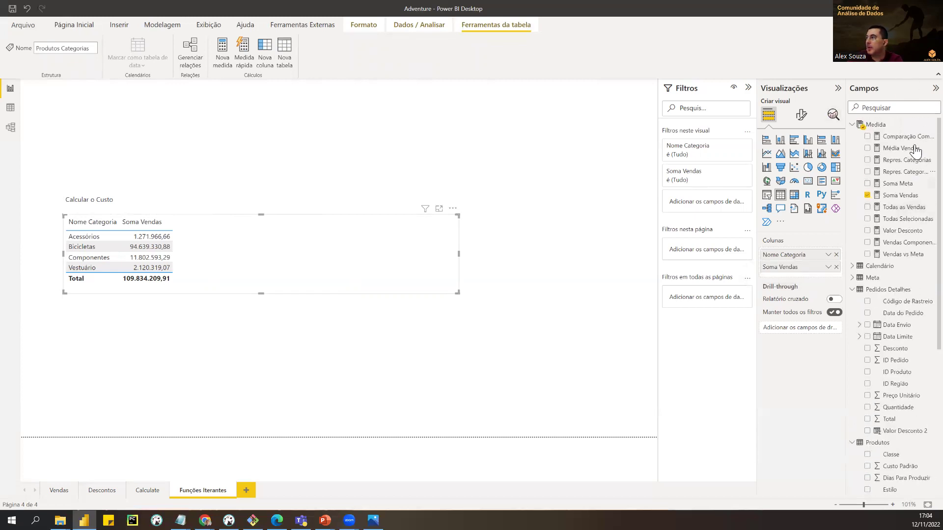
pyautogui.click(921, 125)
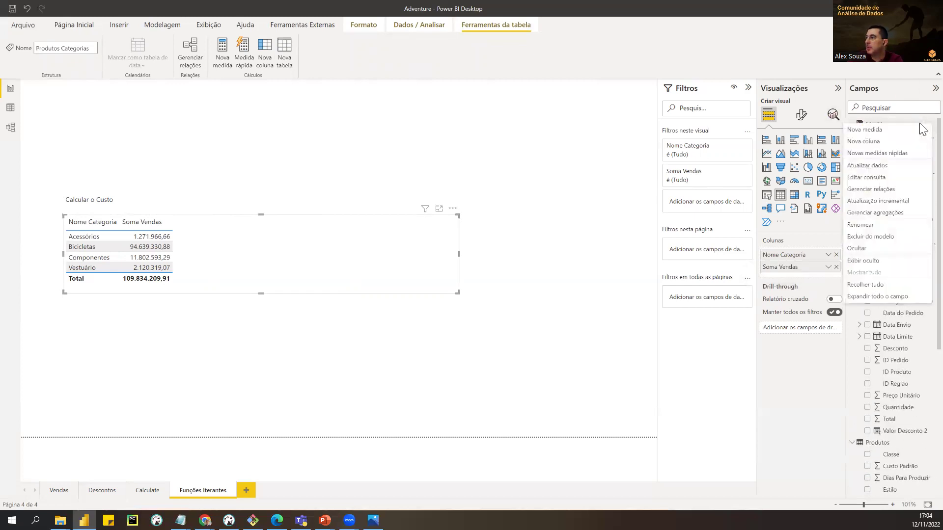
pyautogui.click(863, 131)
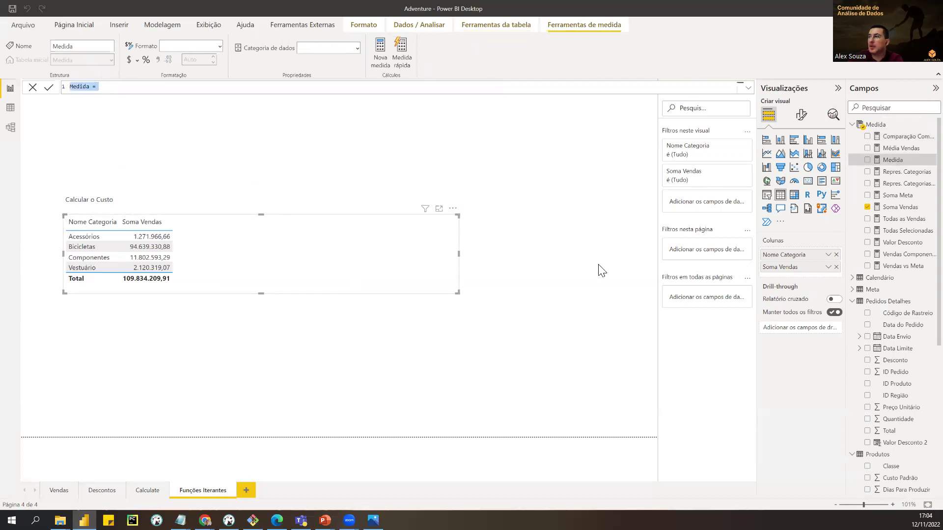
pyautogui.hotkey('shift', 'Left')
pyautogui.hotkey('shift', 'Left')
pyautogui.hotkey('shift', 'Left')
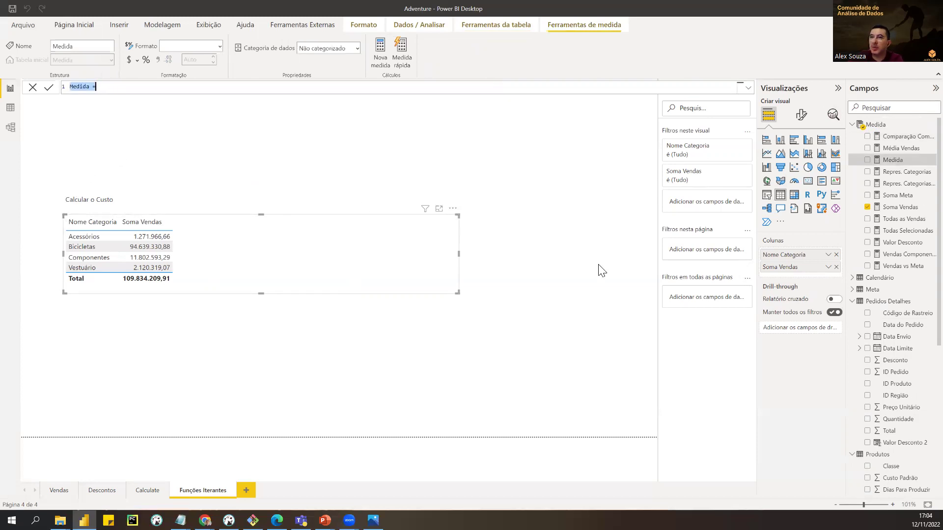
pyautogui.write('Soma Cust')
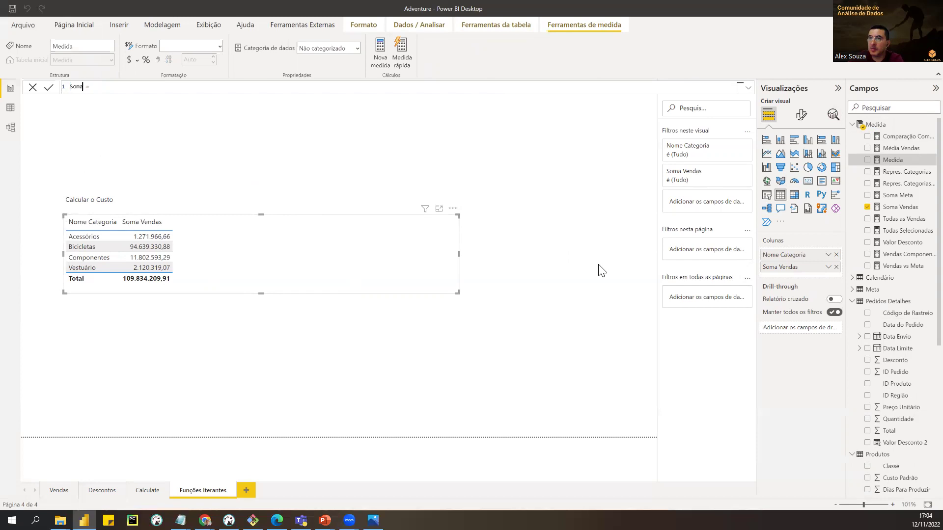
pyautogui.write('o = ')
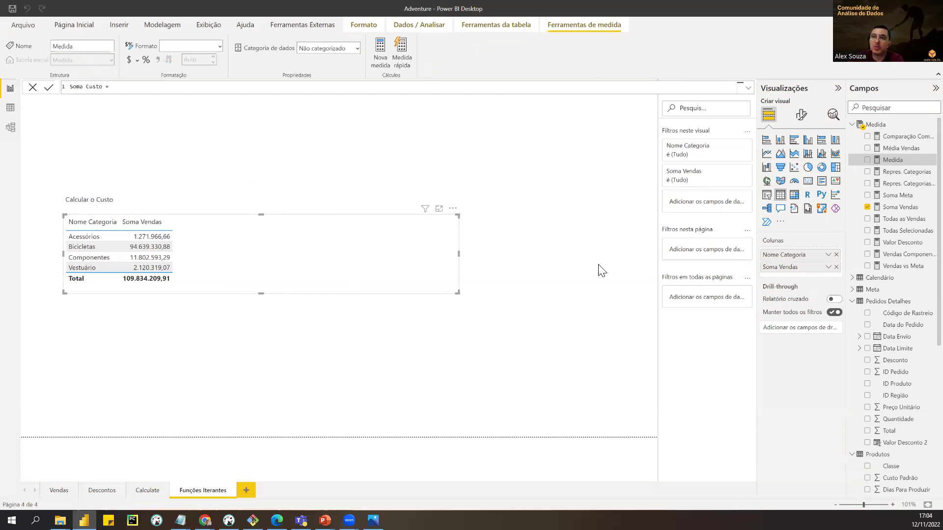
# - Start the Soma Custo formula with SUM('Pedidos Detalhes'[Quantidade] followed by a multiplication sign
pyautogui.write('SUM')
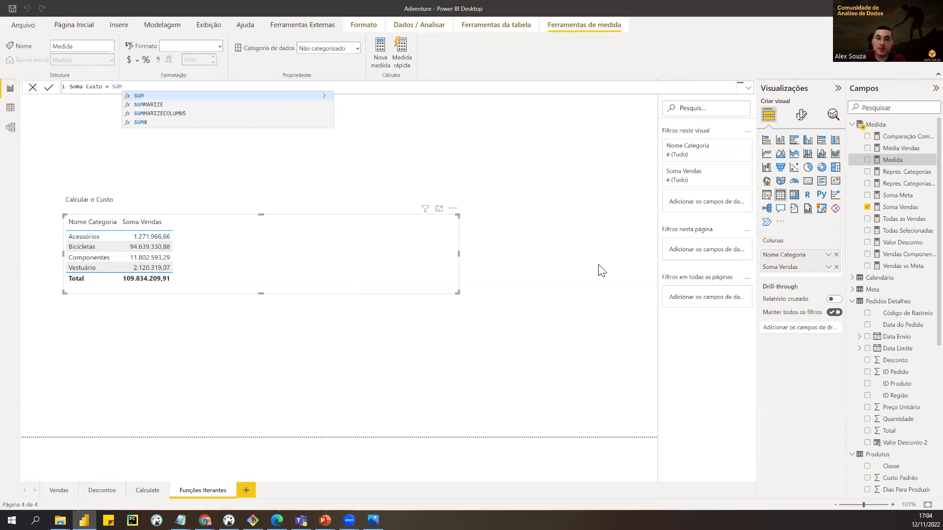
pyautogui.write('(pe')
pyautogui.press('Down')
pyautogui.press('Down')
pyautogui.press('Down')
pyautogui.press('Down')
pyautogui.press('Down')
pyautogui.press('Down')
pyautogui.press('Down')
pyautogui.press('Down')
pyautogui.press('Down')
pyautogui.press('Down')
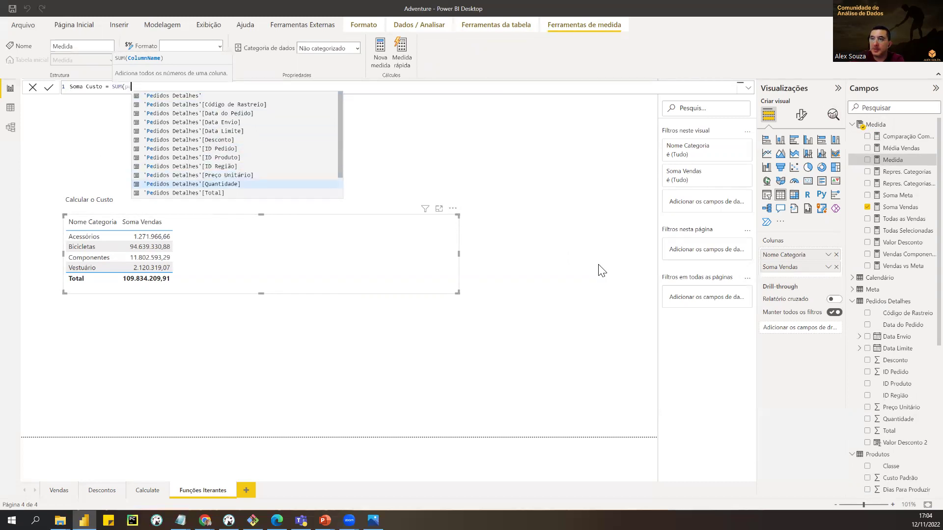
pyautogui.press('Tab')
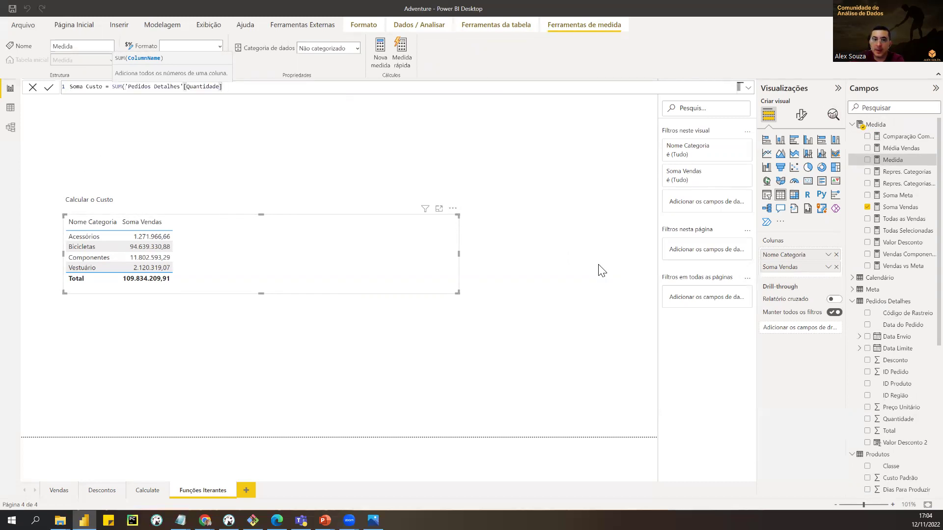
pyautogui.write('*')
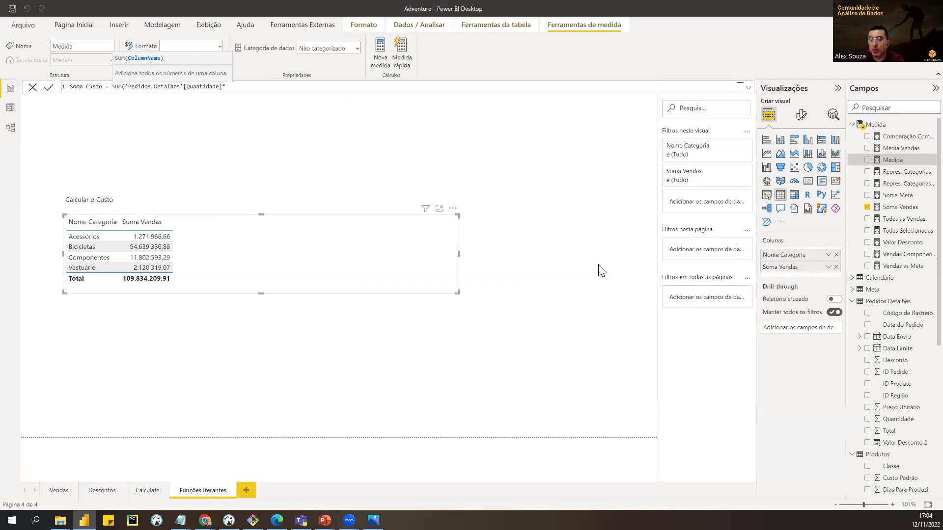
# - Try to reference the "custo" column as the multiplier inside SUM, and remove that text
pyautogui.write('custo')
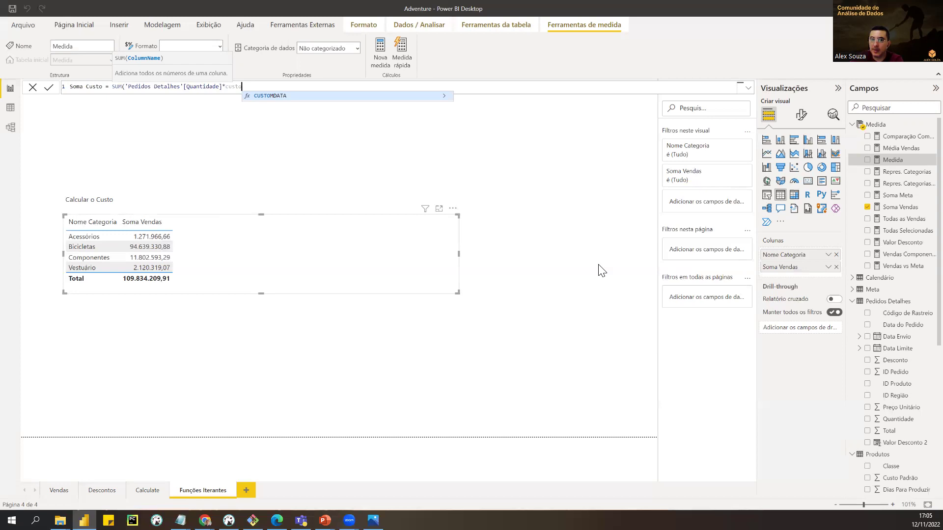
pyautogui.press('BackSpace')
pyautogui.press('BackSpace')
pyautogui.press('BackSpace')
pyautogui.press('BackSpace')
pyautogui.press('BackSpace')
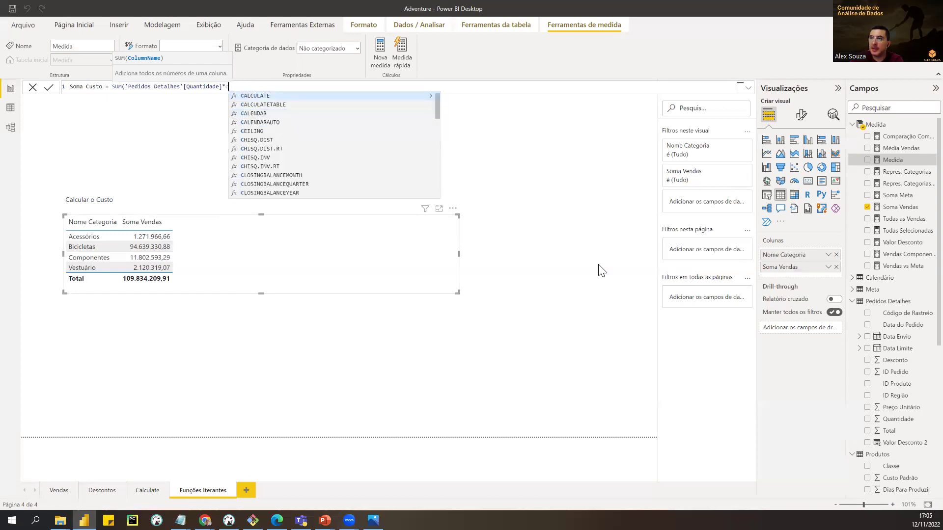
# - Try to reference the product cost with RELATED inside SUM, and remove the column text
pyautogui.write('rel')
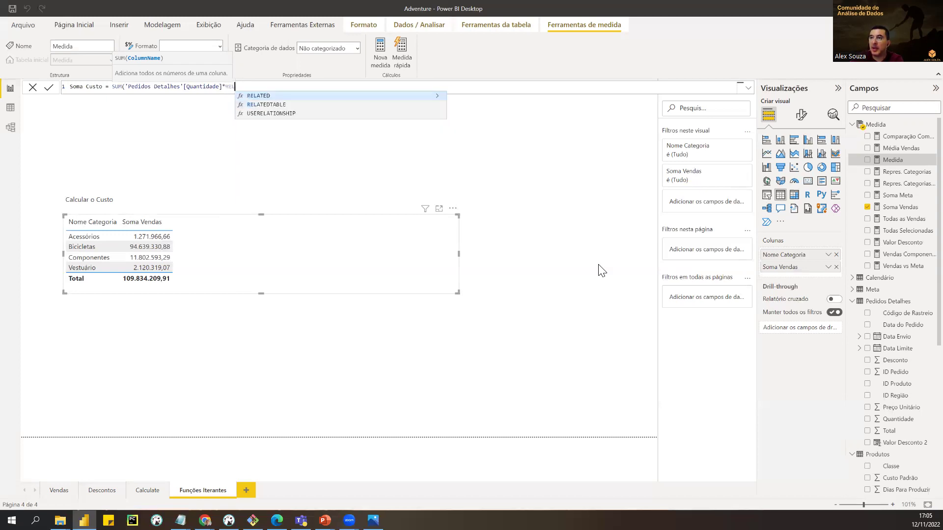
pyautogui.press('Tab')
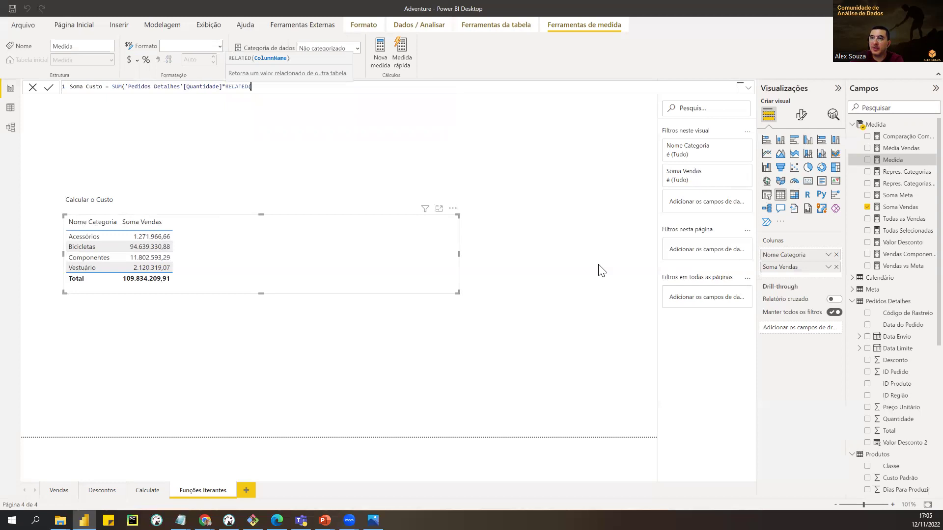
pyautogui.write('produto')
pyautogui.press('BackSpace')
pyautogui.press('BackSpace')
pyautogui.press('BackSpace')
pyautogui.press('BackSpace')
pyautogui.press('BackSpace')
pyautogui.press('BackSpace')
pyautogui.press('BackSpace')
pyautogui.write('cus')
pyautogui.press('BackSpace')
pyautogui.press('BackSpace')
pyautogui.press('BackSpace')
pyautogui.press('BackSpace')
pyautogui.press('BackSpace')
pyautogui.press('BackSpace')
pyautogui.press('BackSpace')
pyautogui.press('BackSpace')
pyautogui.press('BackSpace')
pyautogui.press('BackSpace')
pyautogui.press('BackSpace')
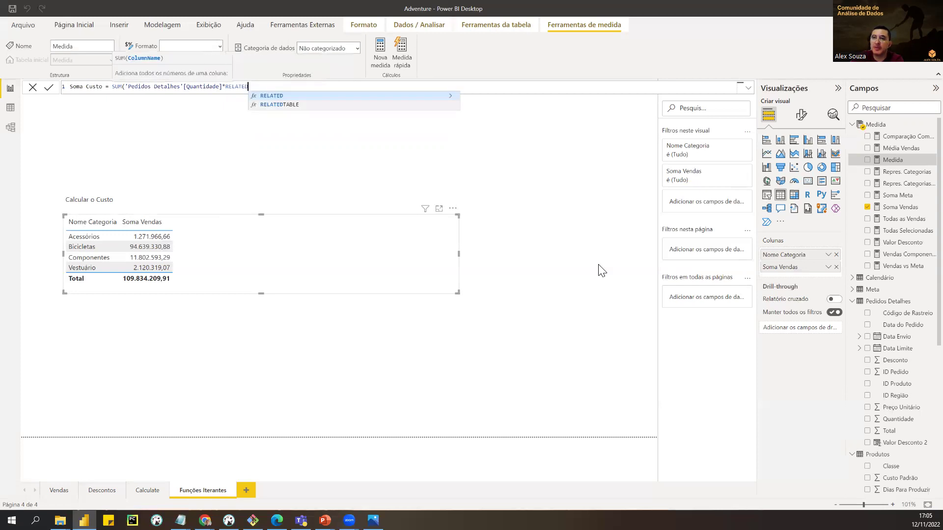
# - Remove the SUM arguments from the Soma Custo formula and change the function to SUMX
pyautogui.press('BackSpace')
pyautogui.press('BackSpace')
pyautogui.press('BackSpace')
pyautogui.press('BackSpace')
pyautogui.press('BackSpace')
pyautogui.press('BackSpace')
pyautogui.press('BackSpace')
pyautogui.press('BackSpace')
pyautogui.press('BackSpace')
pyautogui.press('BackSpace')
pyautogui.press('BackSpace')
pyautogui.press('BackSpace')
pyautogui.press('BackSpace')
pyautogui.press('BackSpace')
pyautogui.press('BackSpace')
pyautogui.press('BackSpace')
pyautogui.press('BackSpace')
pyautogui.press('BackSpace')
pyautogui.press('BackSpace')
pyautogui.press('BackSpace')
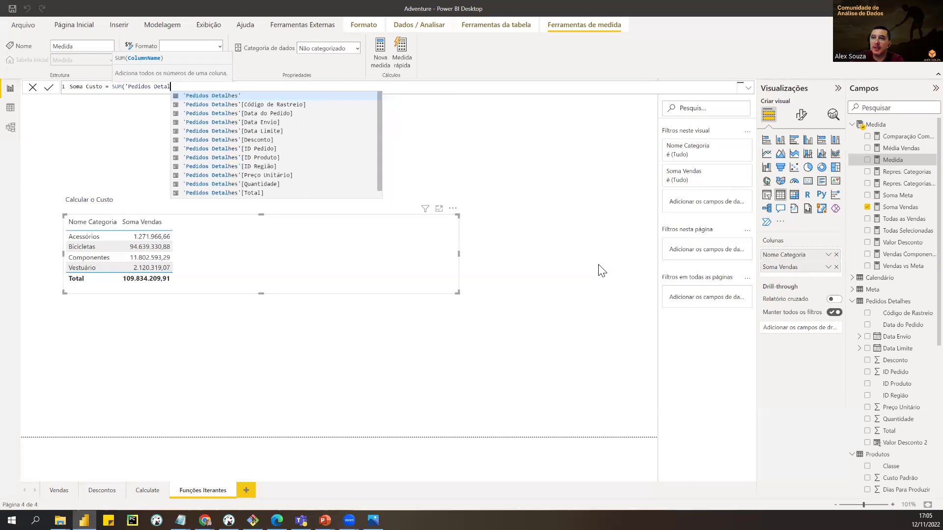
pyautogui.press('BackSpace')
pyautogui.press('BackSpace')
pyautogui.press('BackSpace')
pyautogui.press('BackSpace')
pyautogui.press('BackSpace')
pyautogui.press('BackSpace')
pyautogui.press('BackSpace')
pyautogui.press('BackSpace')
pyautogui.press('BackSpace')
pyautogui.press('BackSpace')
pyautogui.press('BackSpace')
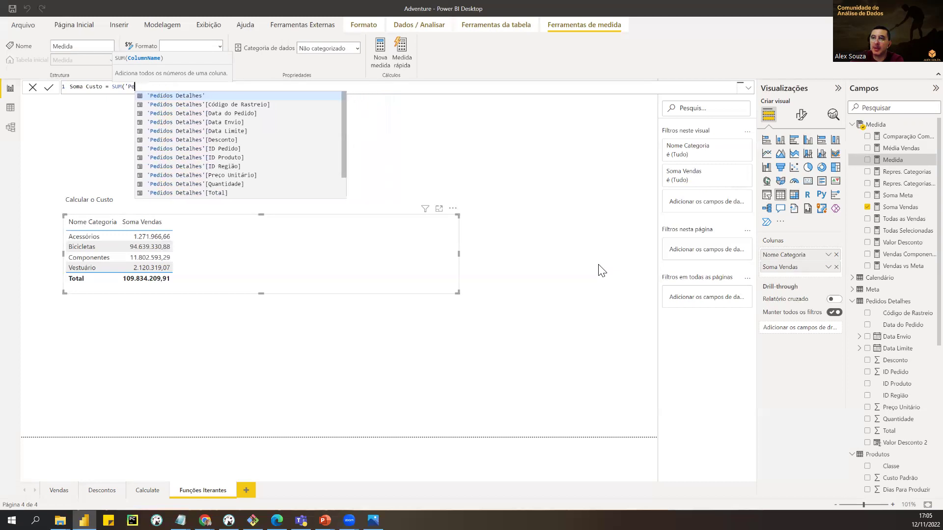
pyautogui.press('BackSpace')
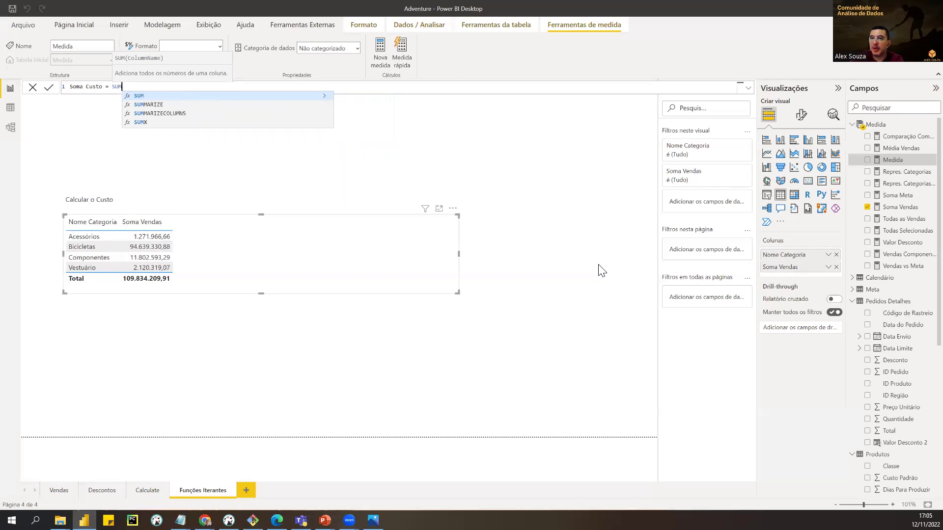
pyautogui.write('X')
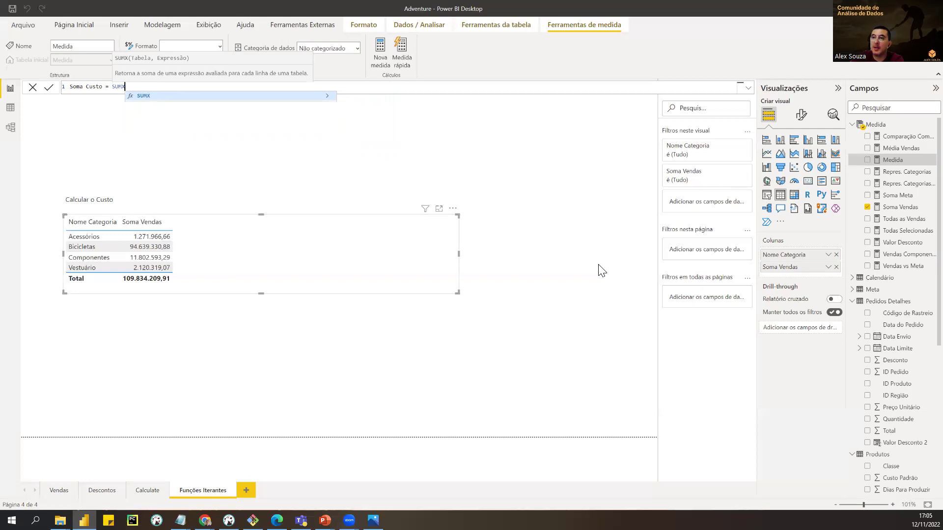
pyautogui.write('(')
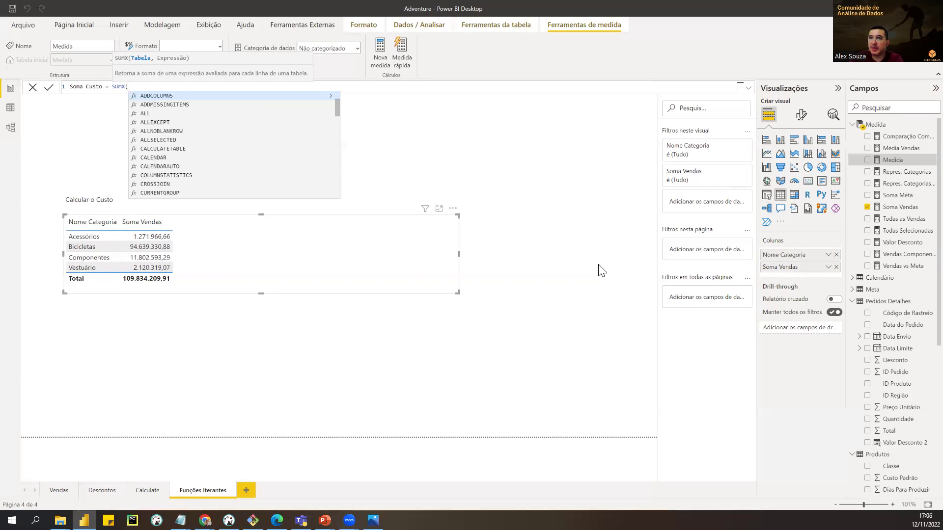
# - Give SUMX the 'Pedidos Detalhes' table and start its expression with 'Pedidos Detalhes'[Quantidade]
pyautogui.write('peds')
pyautogui.press('Tab')
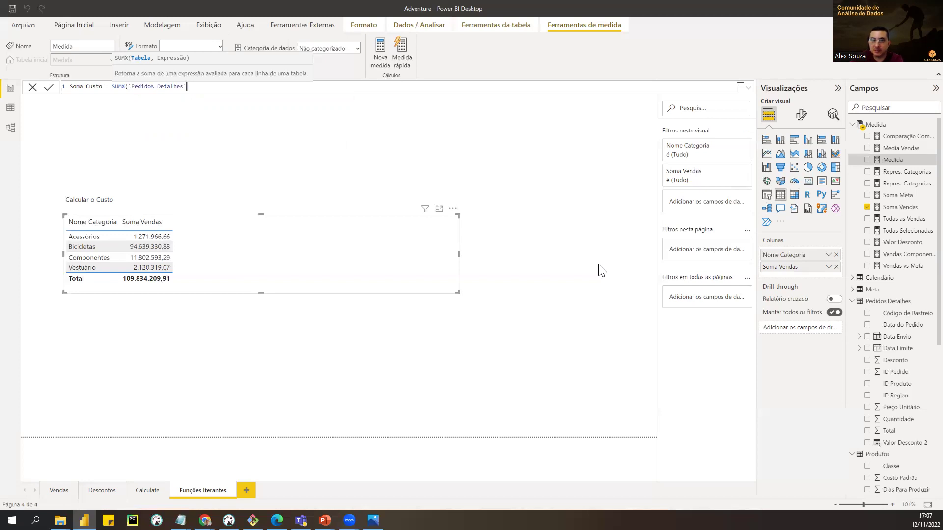
pyautogui.write(',')
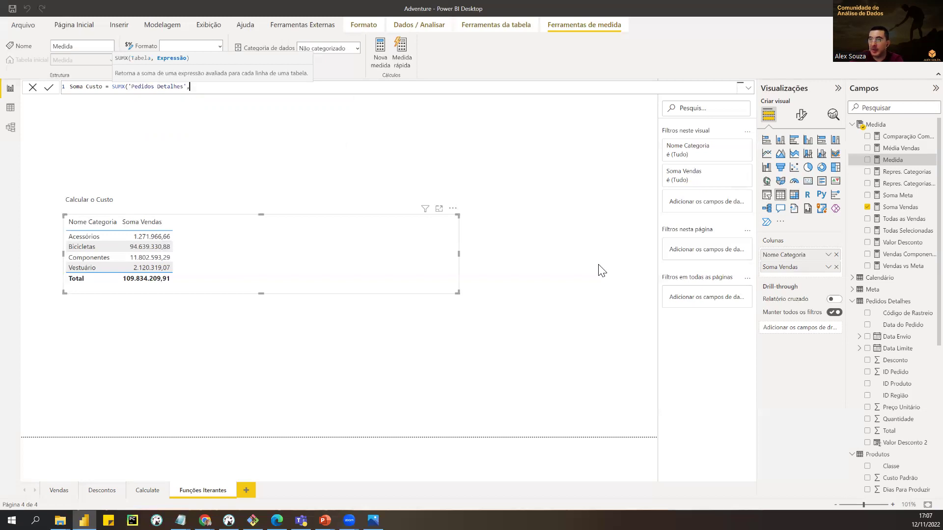
pyautogui.write('pe')
pyautogui.press('Down')
pyautogui.press('Down')
pyautogui.press('Down')
pyautogui.press('Down')
pyautogui.press('Down')
pyautogui.press('Down')
pyautogui.press('Down')
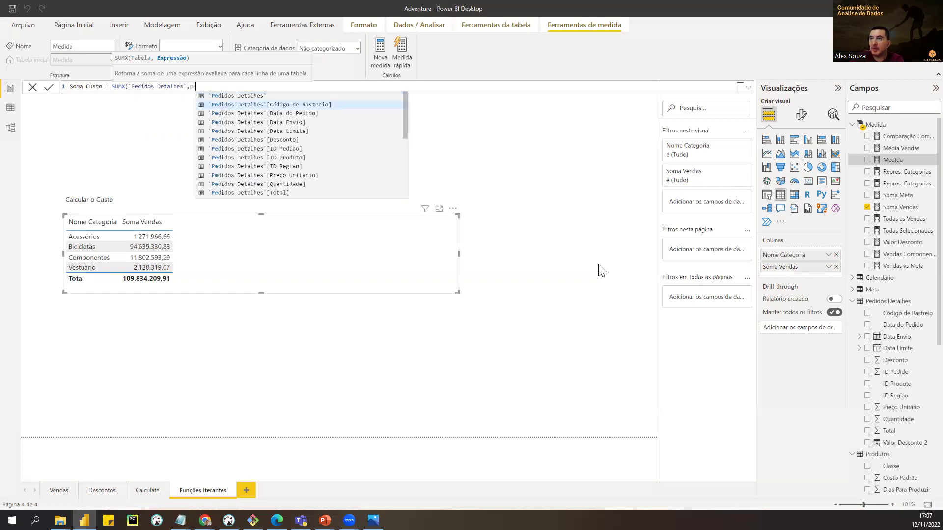
pyautogui.press('Down')
pyautogui.press('Down')
pyautogui.press('Down')
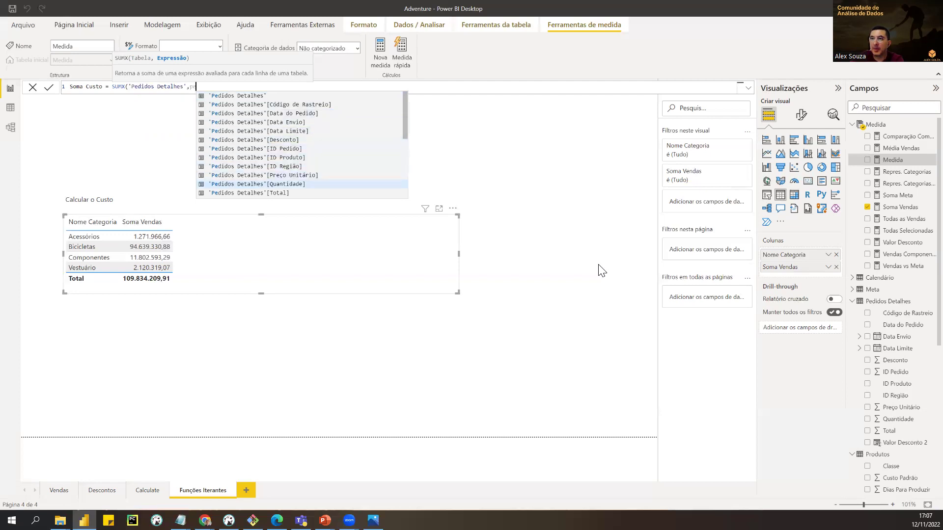
pyautogui.press('Tab')
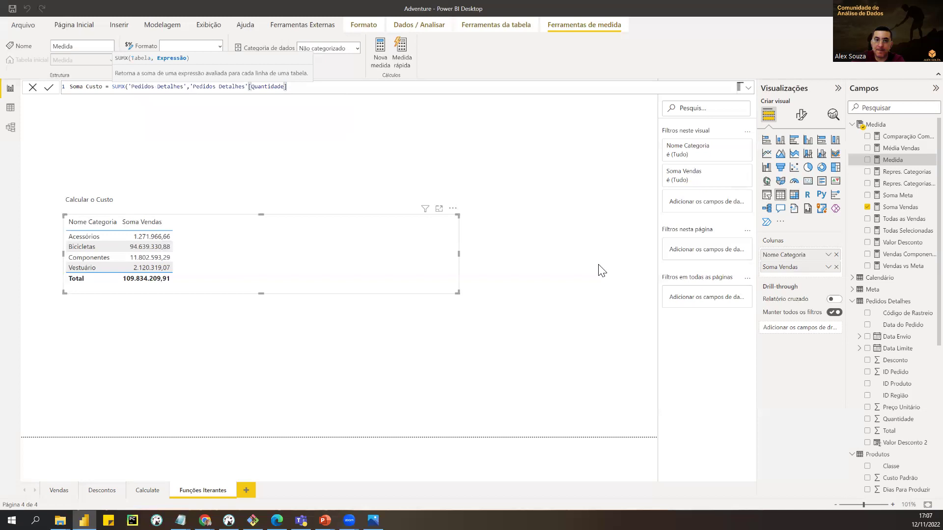
# - Multiply the quantity by RELATED(Produtos[Custo Padrão]), close the SUMX formula and commit the Soma Custo measure
pyautogui.write('*cus')
pyautogui.press('BackSpace')
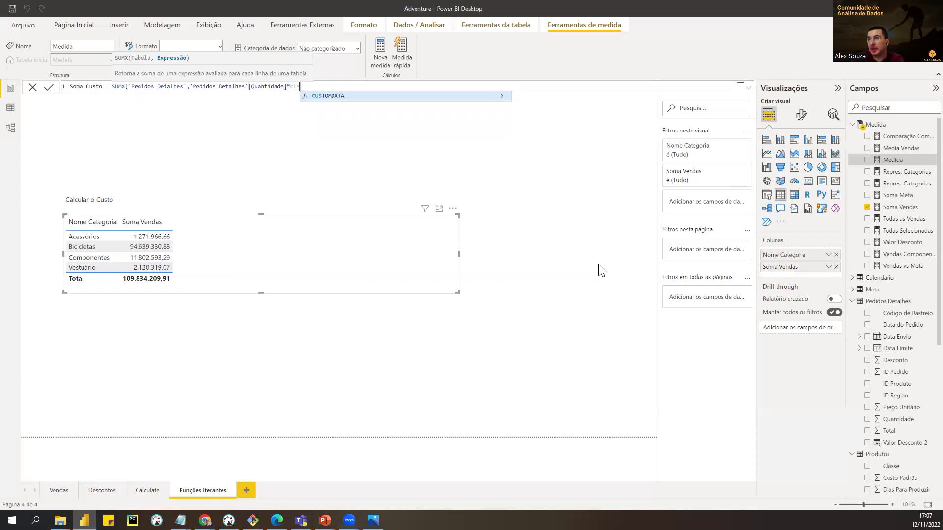
pyautogui.press('BackSpace')
pyautogui.press('BackSpace')
pyautogui.press('BackSpace')
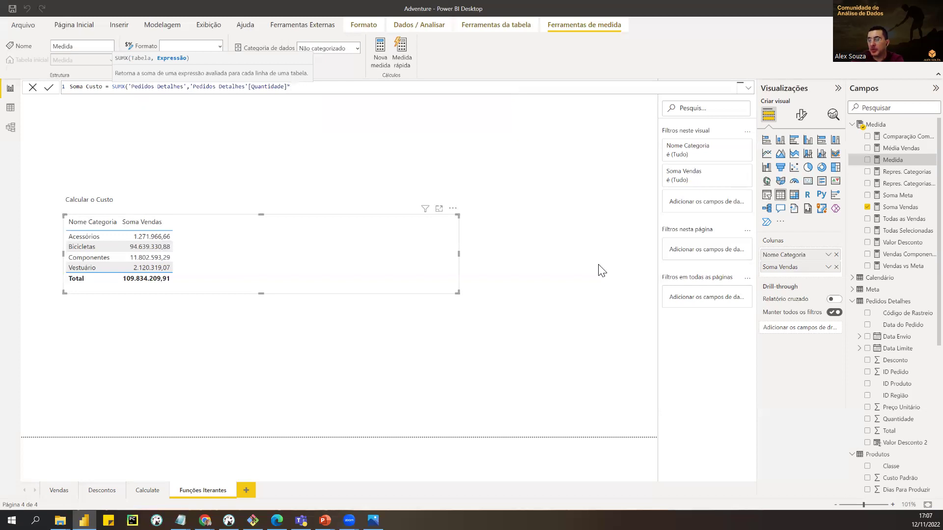
pyautogui.write('REL')
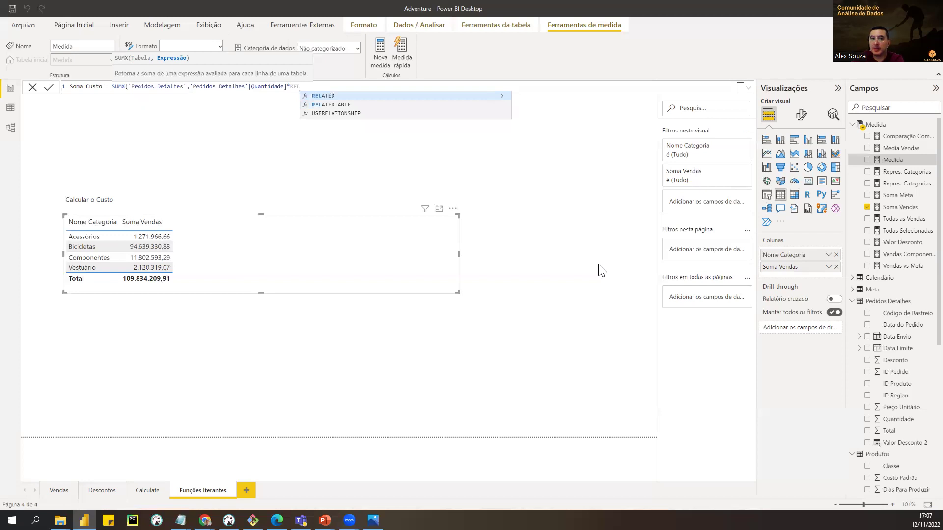
pyautogui.press('Tab')
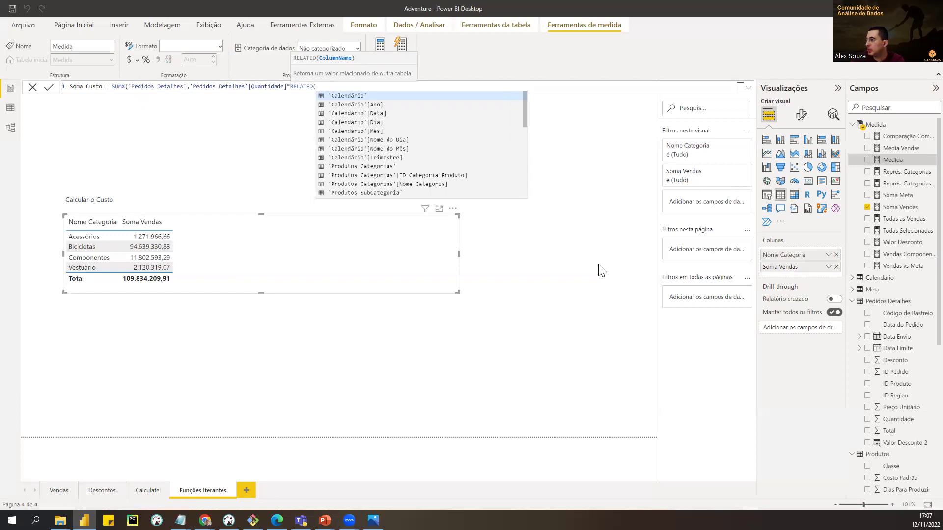
pyautogui.press('Down')
pyautogui.press('Down')
pyautogui.press('Down')
pyautogui.press('Down')
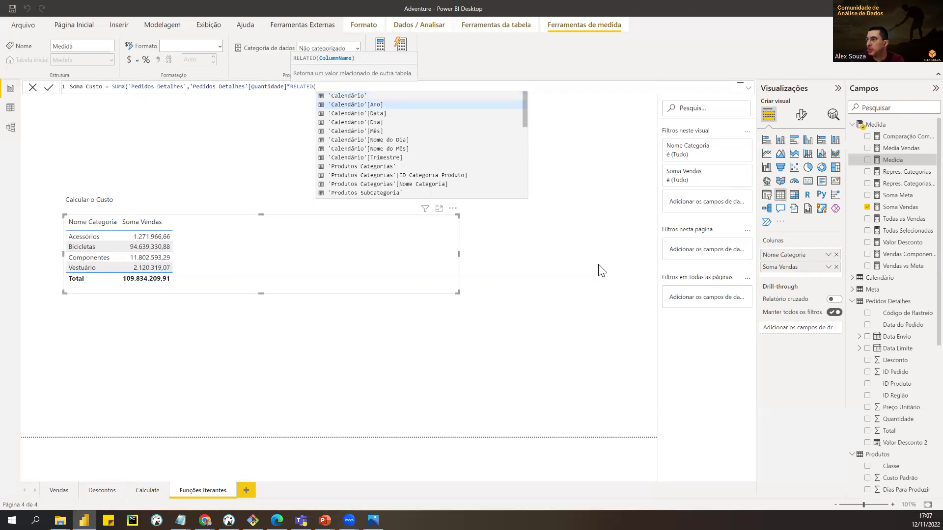
pyautogui.press('Down')
pyautogui.press('Down')
pyautogui.press('Down')
pyautogui.press('Down')
pyautogui.press('Down')
pyautogui.press('Down')
pyautogui.press('Down')
pyautogui.press('Down')
pyautogui.press('Down')
pyautogui.press('Down')
pyautogui.press('Down')
pyautogui.press('Down')
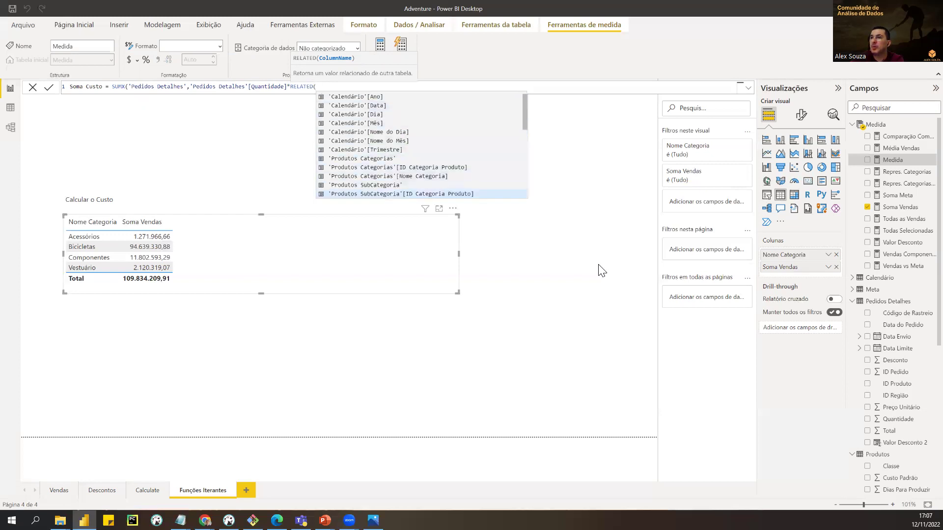
pyautogui.press('Down')
pyautogui.press('Down')
pyautogui.press('Down')
pyautogui.press('Down')
pyautogui.press('Down')
pyautogui.press('Down')
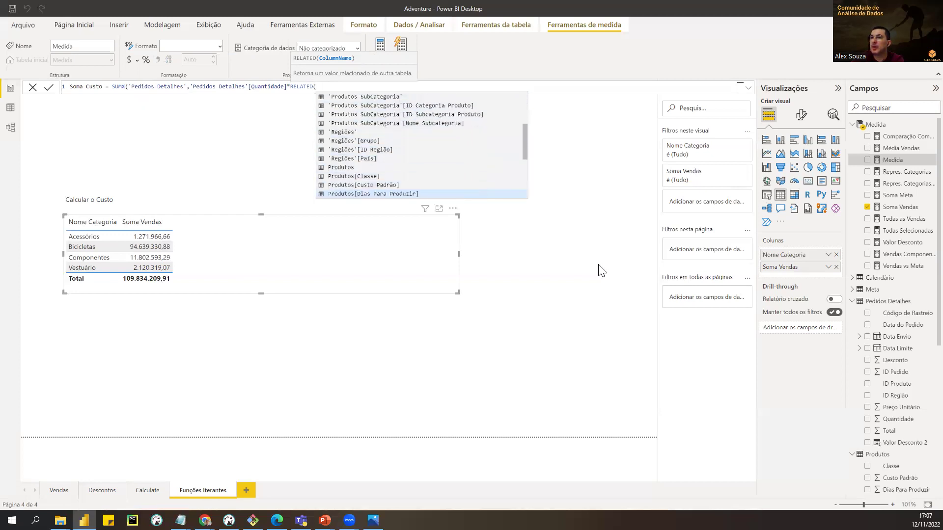
pyautogui.press('Up')
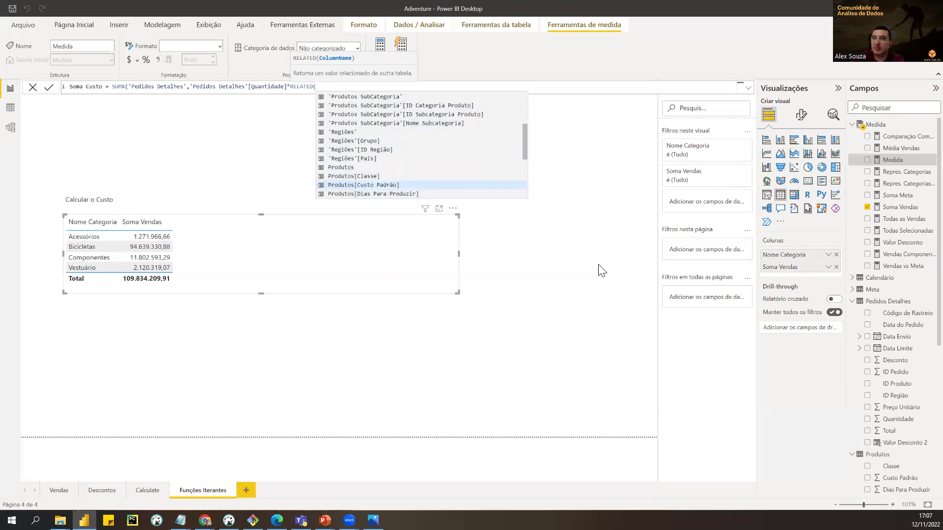
pyautogui.press('Tab')
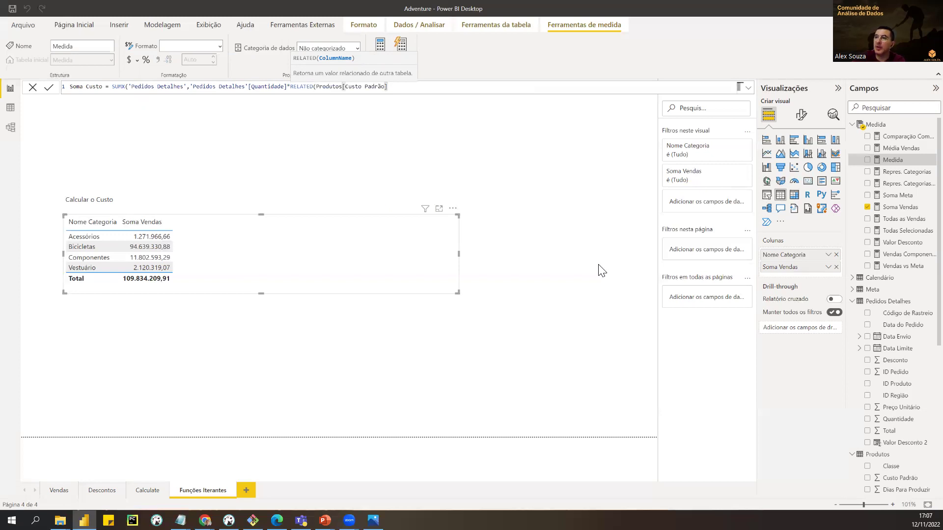
pyautogui.write(')')
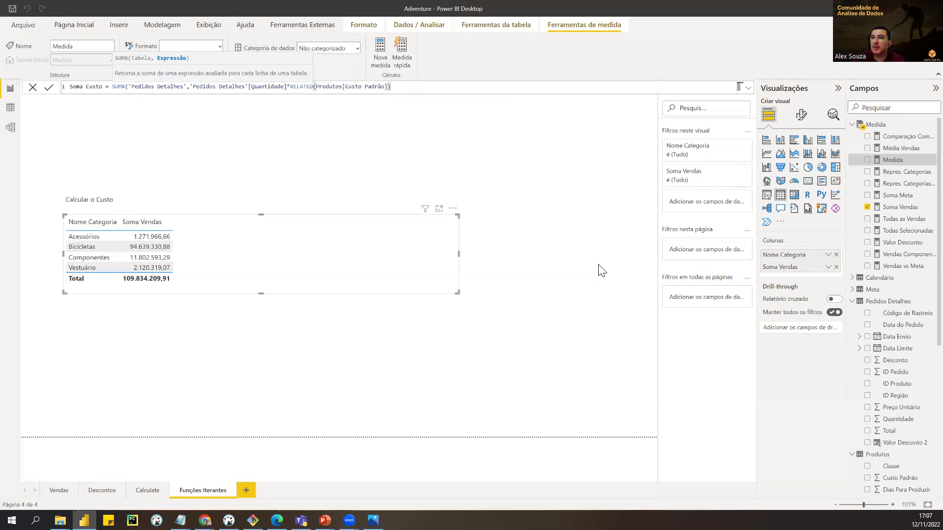
pyautogui.write(')')
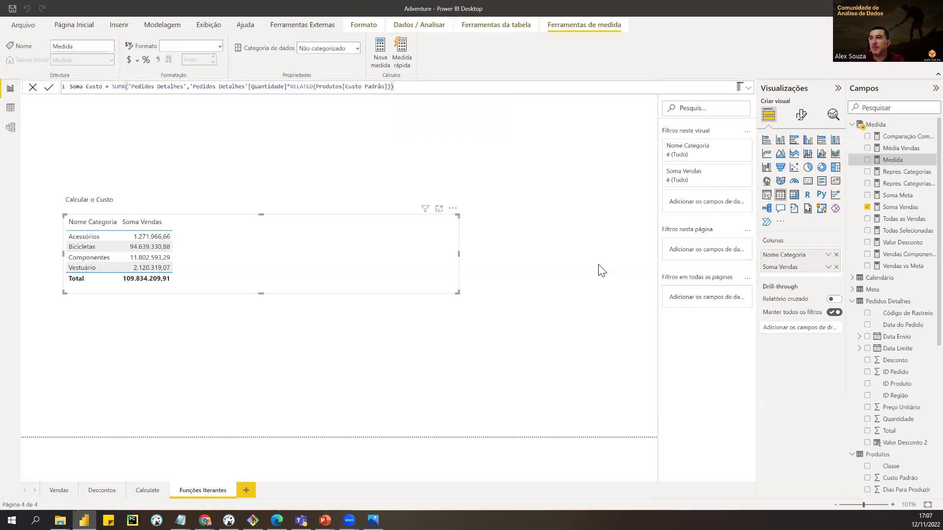
pyautogui.press('Return')
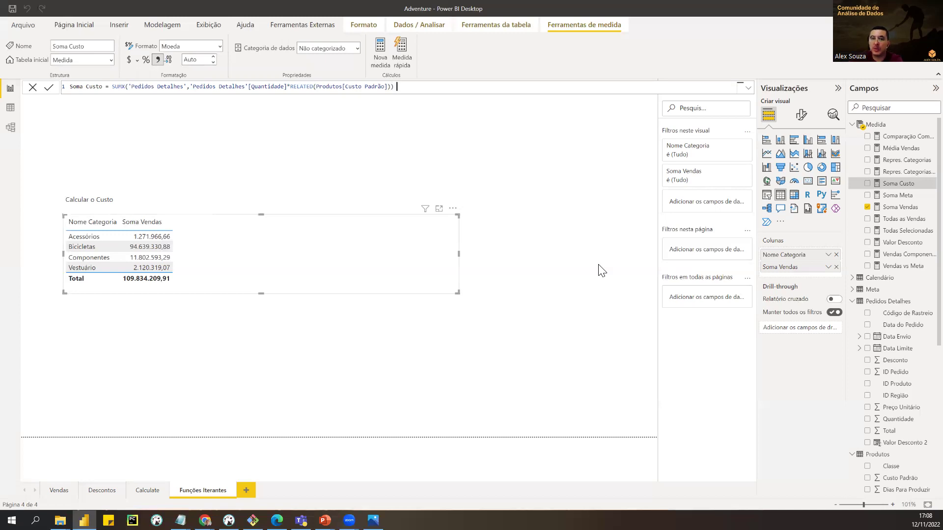
pyautogui.press('BackSpace')
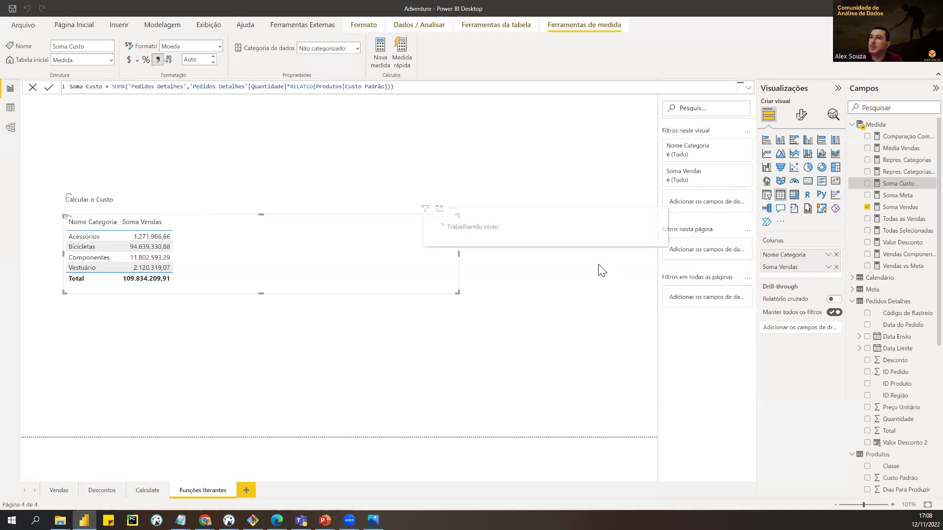
# - Add the Soma Custo measure as a column to the category table
pyautogui.click(565, 306)
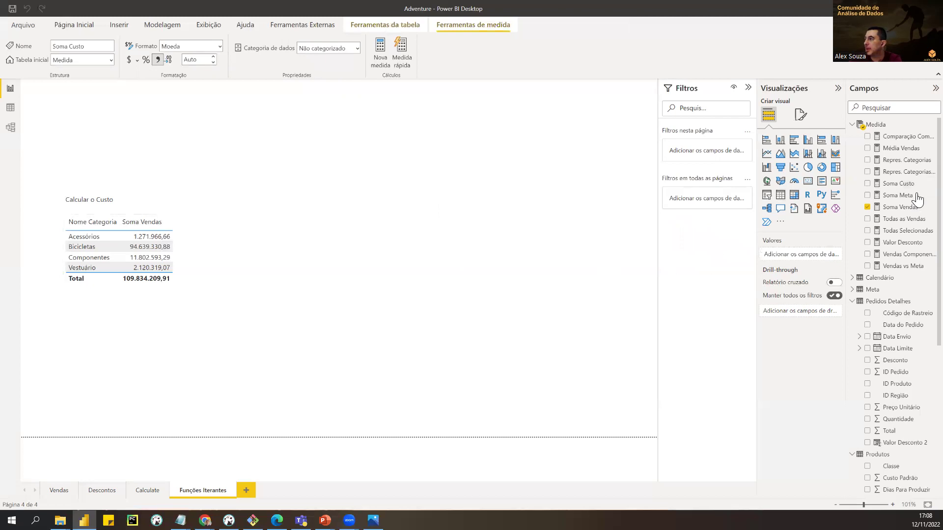
pyautogui.click(246, 280)
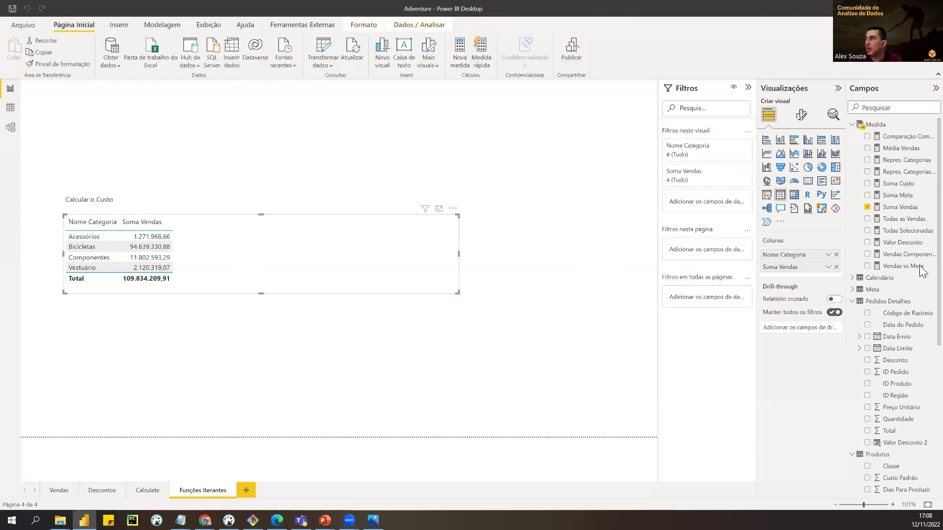
pyautogui.click(868, 183)
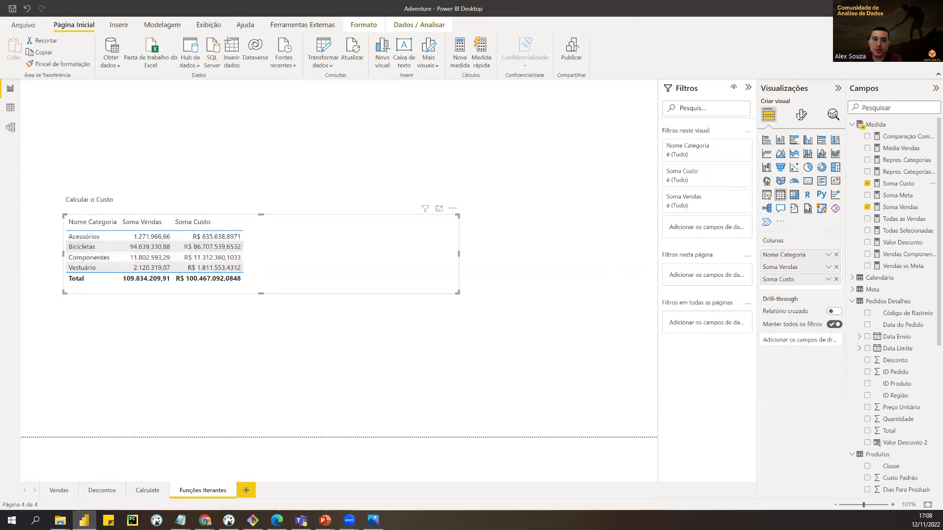
# - Set the format of the Soma Custo measure to Geral
pyautogui.hotkey('alt', 'Tab')
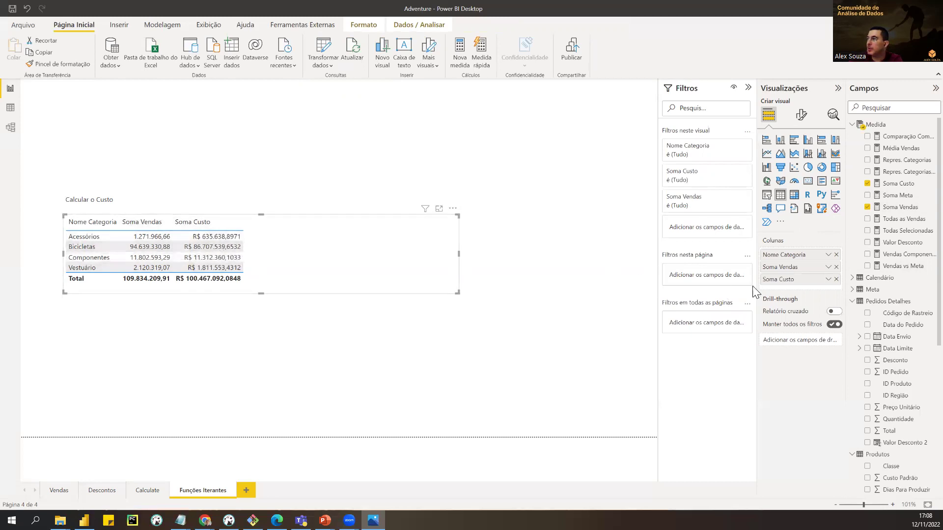
pyautogui.hotkey('alt', 'Tab')
pyautogui.click(910, 188)
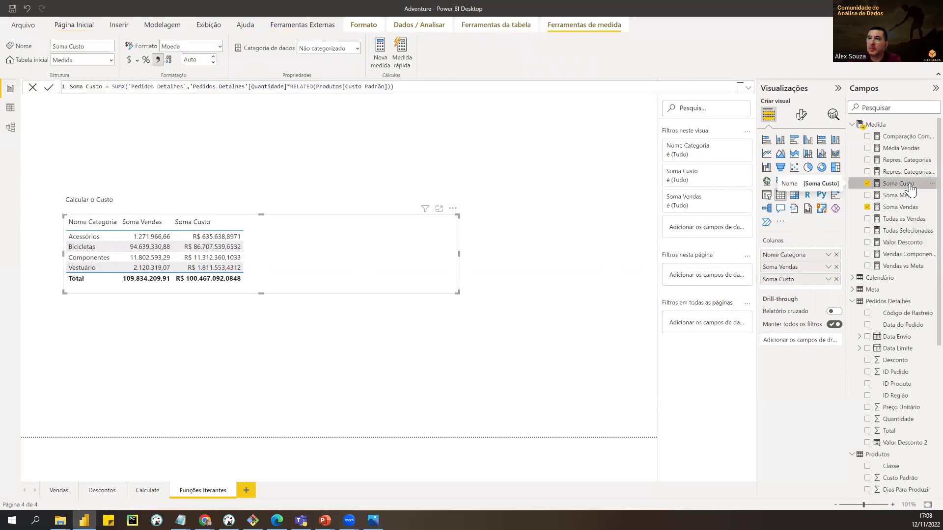
pyautogui.click(219, 46)
pyautogui.click(190, 65)
pyautogui.hotkey('ctrl', 'z')
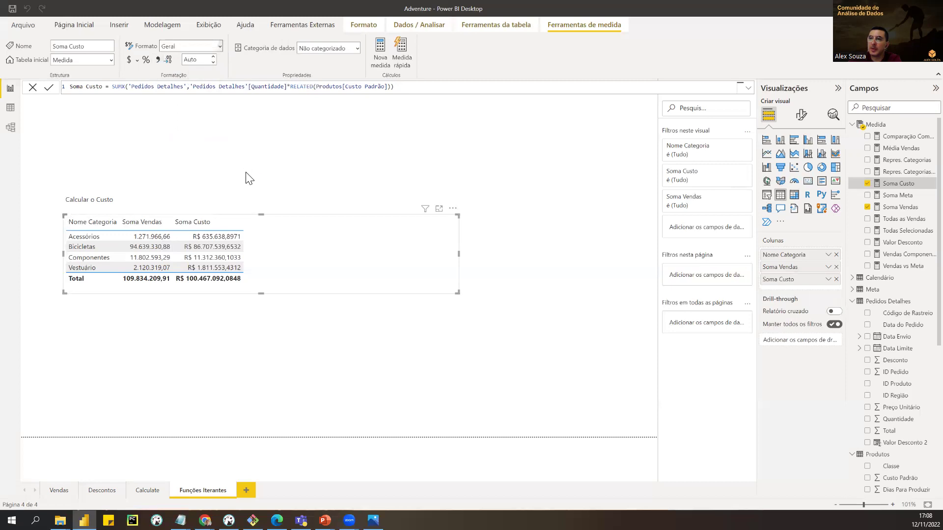
# - Remove the Soma Custo column from the category table and add it back
pyautogui.click(260, 172)
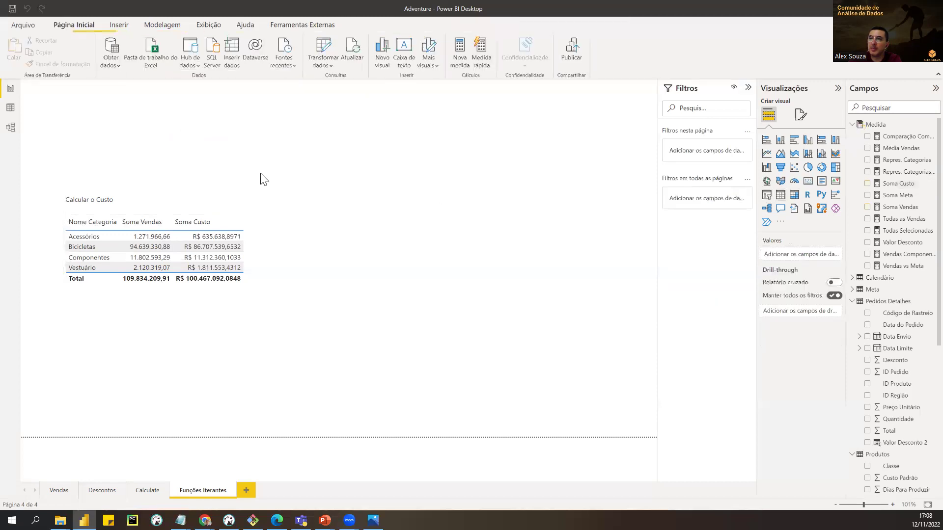
pyautogui.click(274, 267)
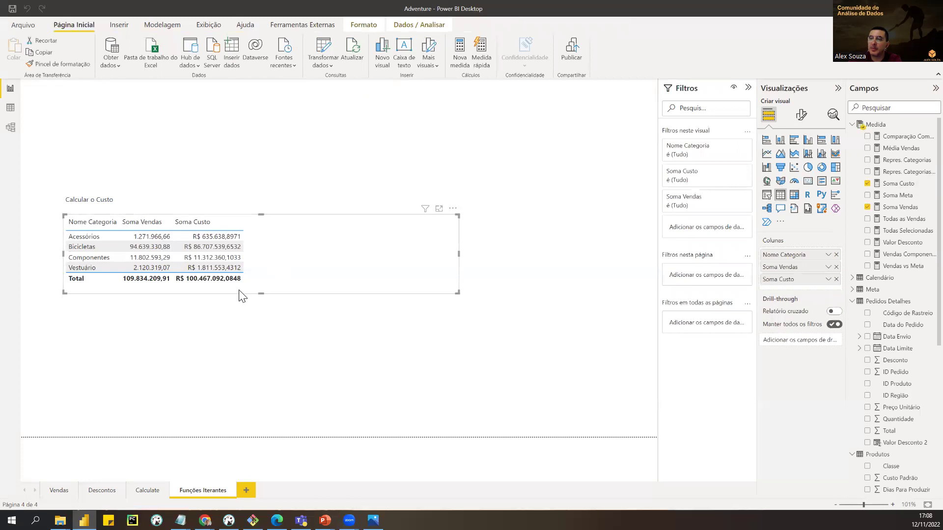
pyautogui.click(867, 184)
pyautogui.click(867, 183)
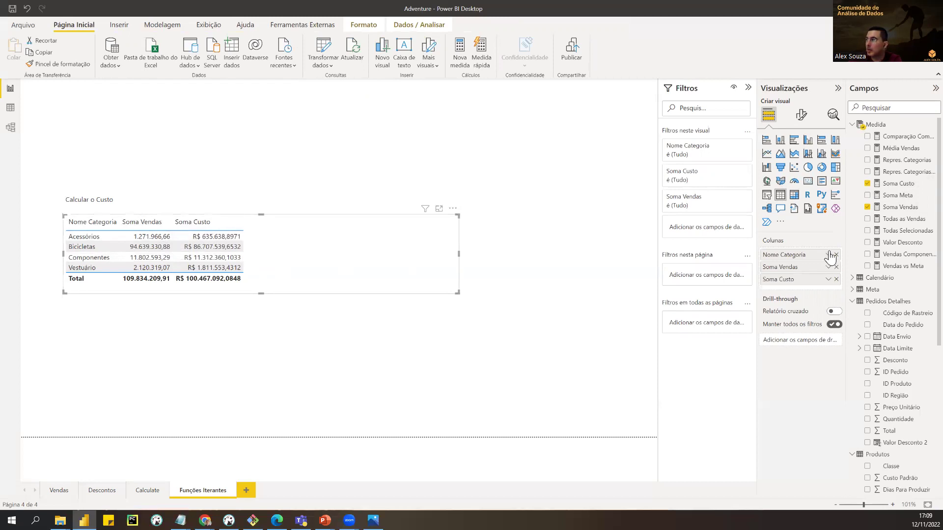
# - Set the format of the Soma Custo measure to Número decimal
pyautogui.click(891, 185)
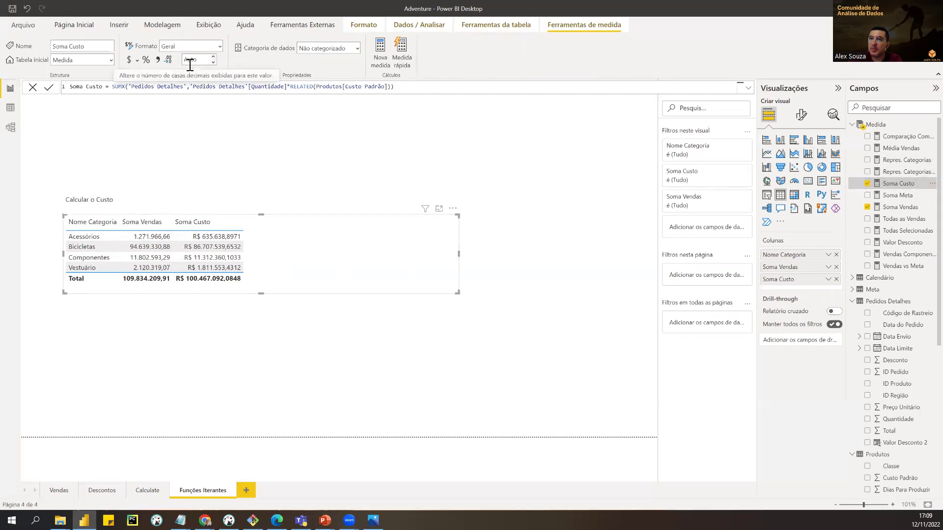
pyautogui.click(220, 47)
pyautogui.press('Escape')
pyautogui.press('Down')
pyautogui.press('Down')
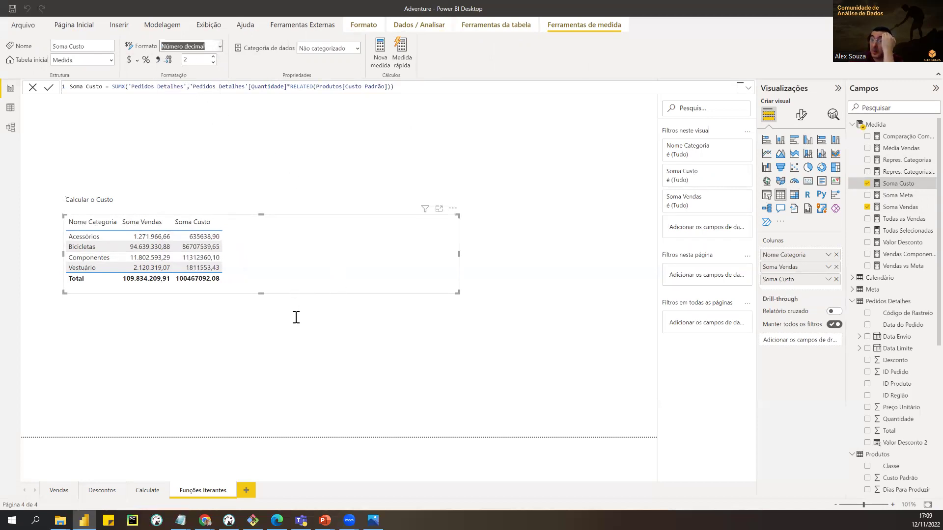
# - Return the Soma Custo measure to the Geral format and reselect the category table
pyautogui.click(220, 45)
pyautogui.click(187, 61)
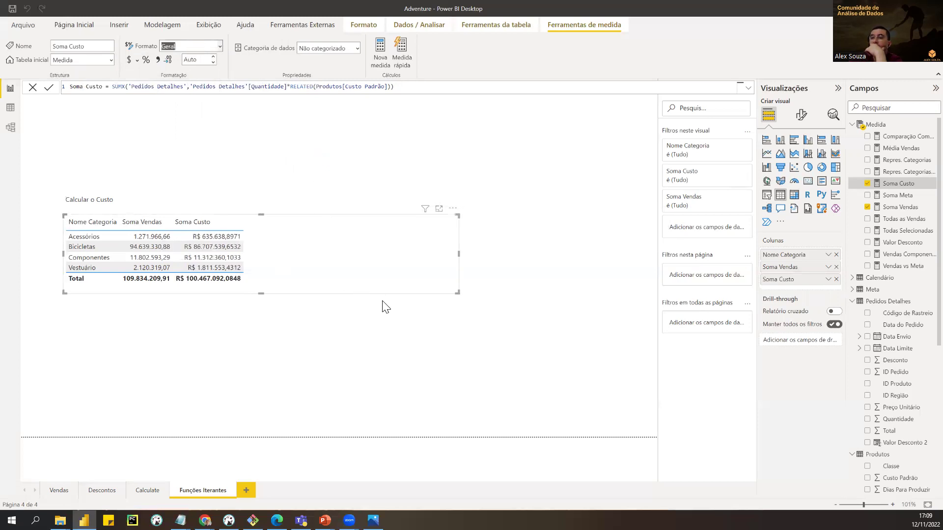
pyautogui.click(310, 147)
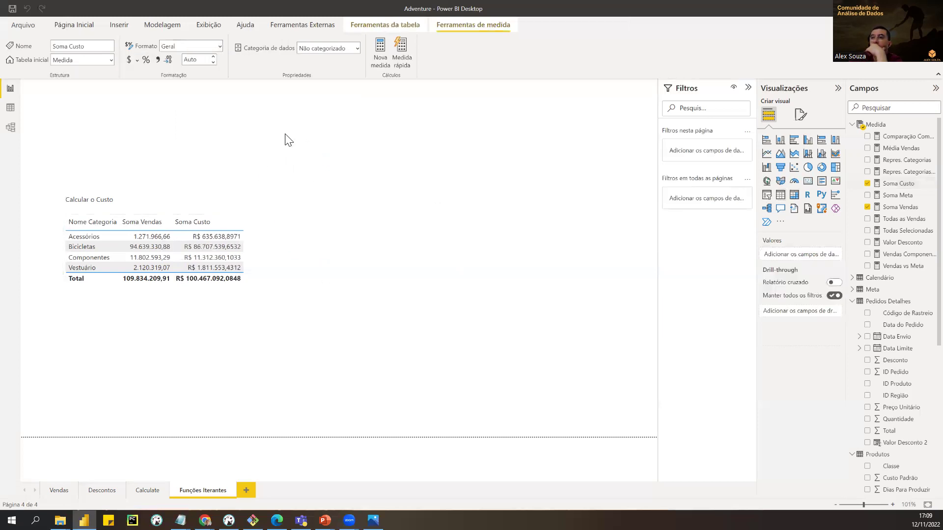
pyautogui.click(299, 252)
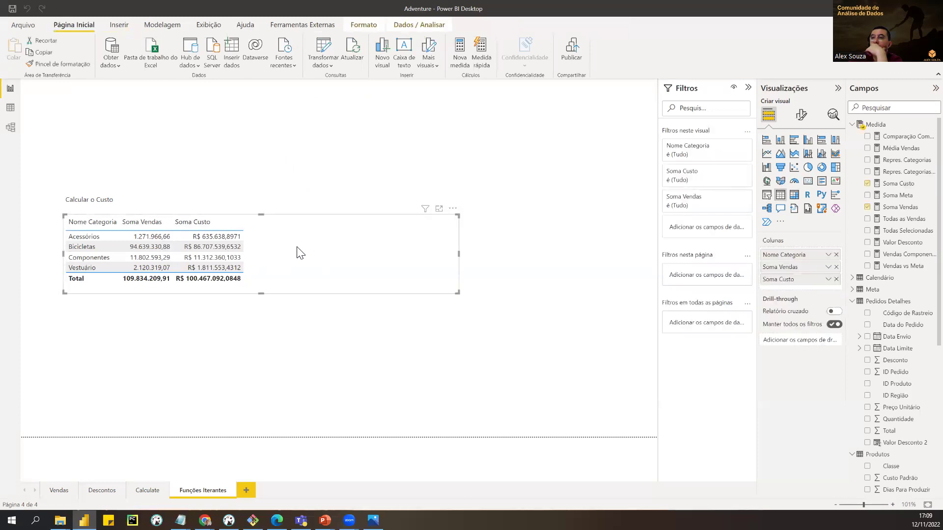
# - Try the percentage format on the Soma Custo measure and remove it again
pyautogui.click(888, 184)
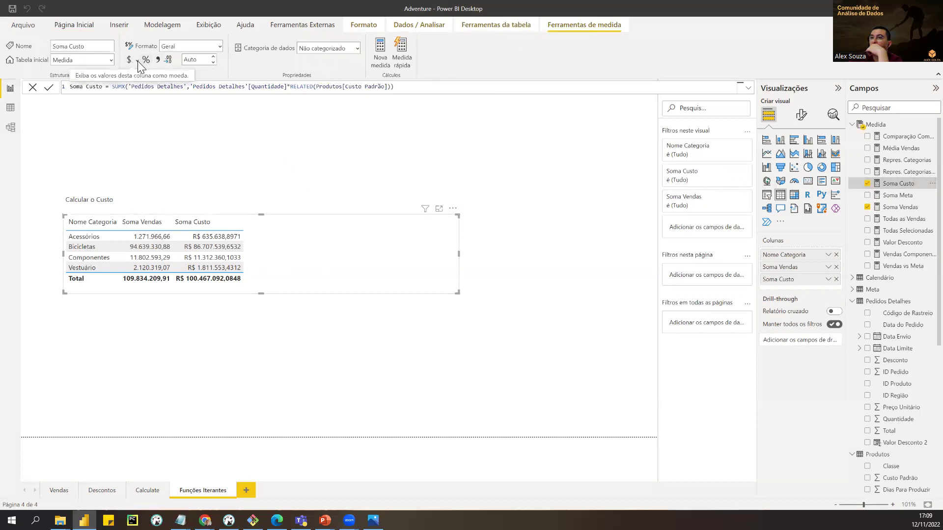
pyautogui.click(146, 60)
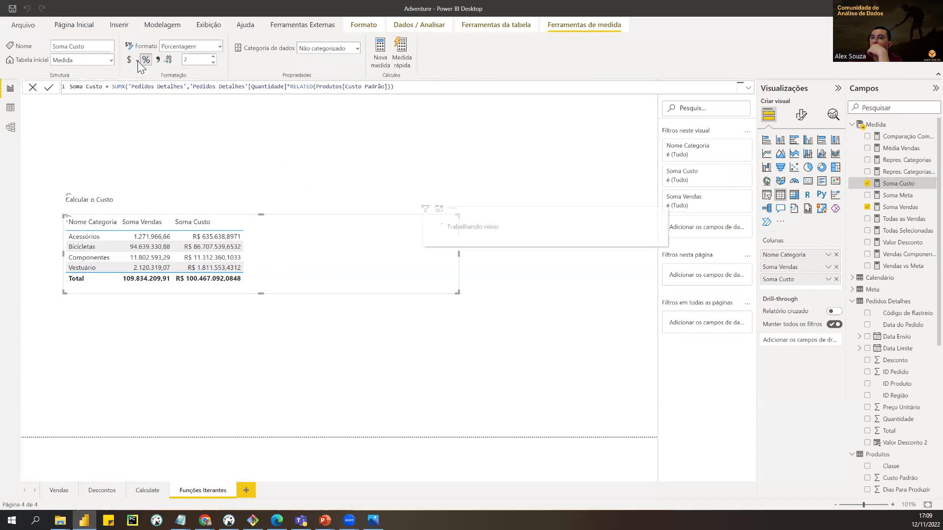
pyautogui.click(146, 60)
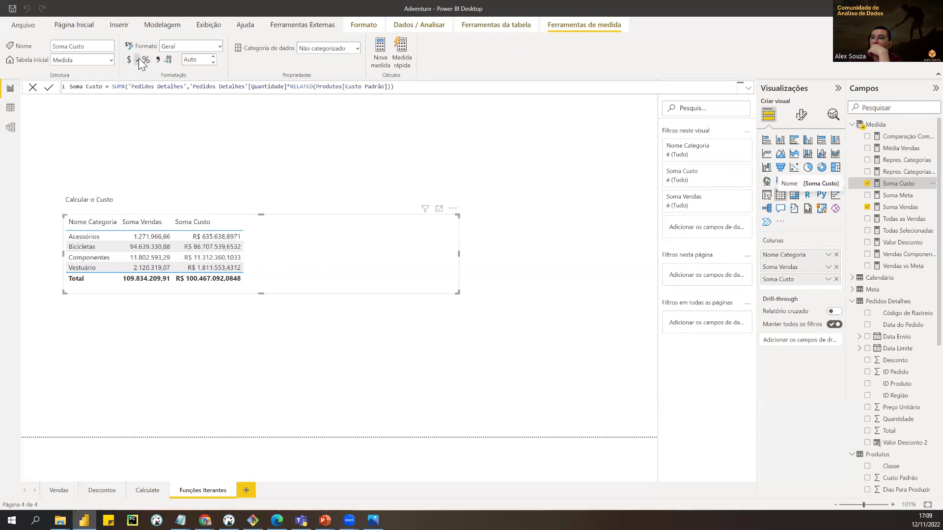
# - Apply the Moeda Geral currency format to the Soma Custo measure and browse the remaining currency symbols without choosing another
pyautogui.click(137, 60)
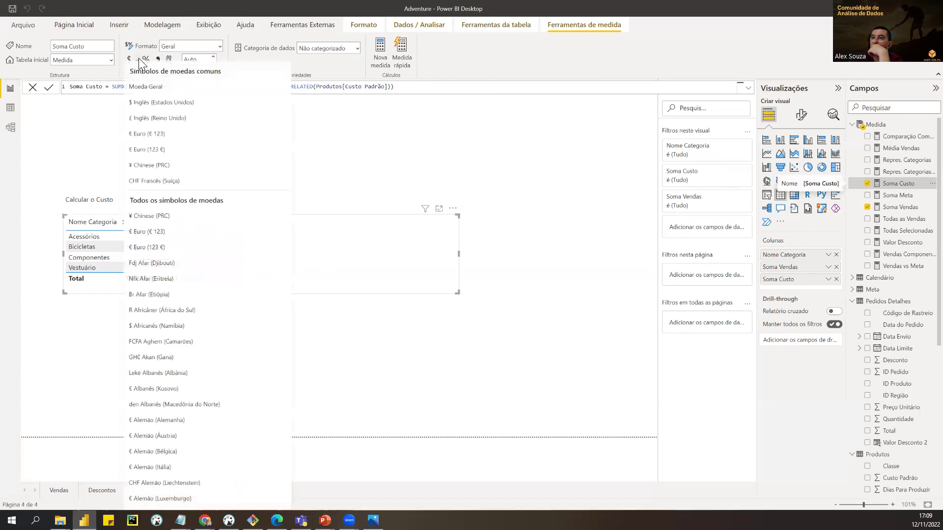
pyautogui.click(155, 92)
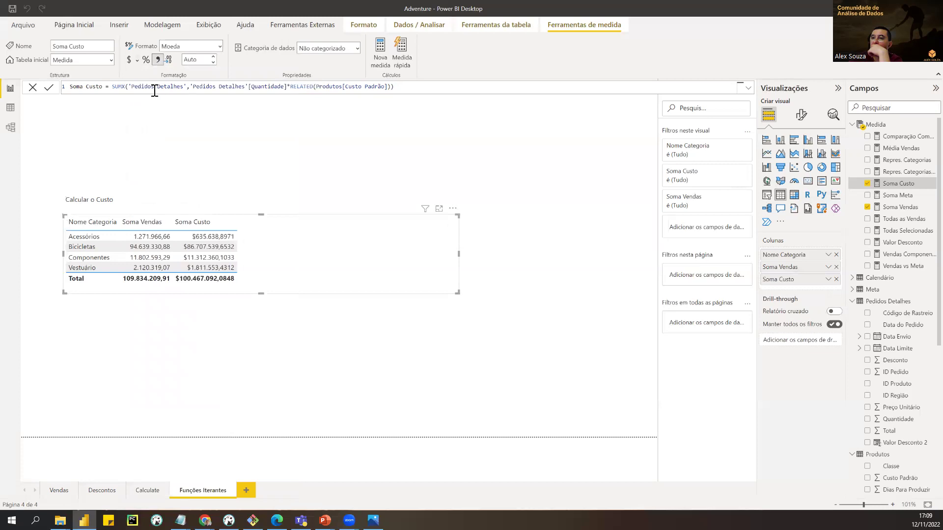
pyautogui.click(138, 59)
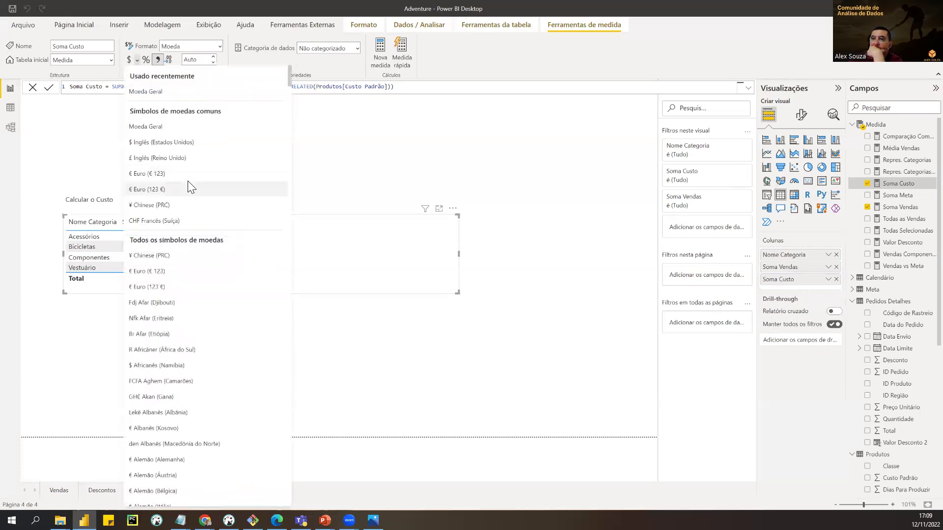
pyautogui.scroll(-15, 211, 226)
pyautogui.scroll(-20, 237, 248)
pyautogui.scroll(-15, 243, 290)
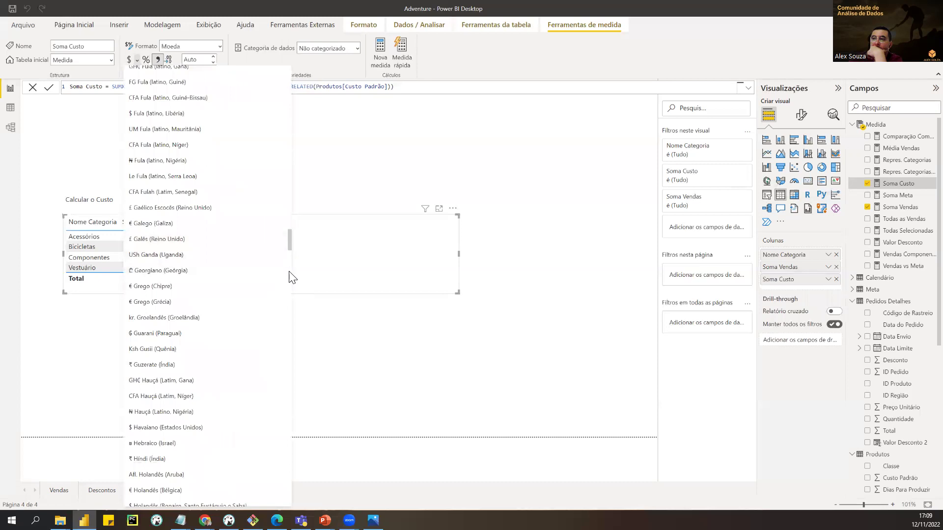
pyautogui.scroll(-20, 290, 277)
pyautogui.scroll(-8, 289, 364)
pyautogui.scroll(-20, 290, 476)
pyautogui.click(377, 339)
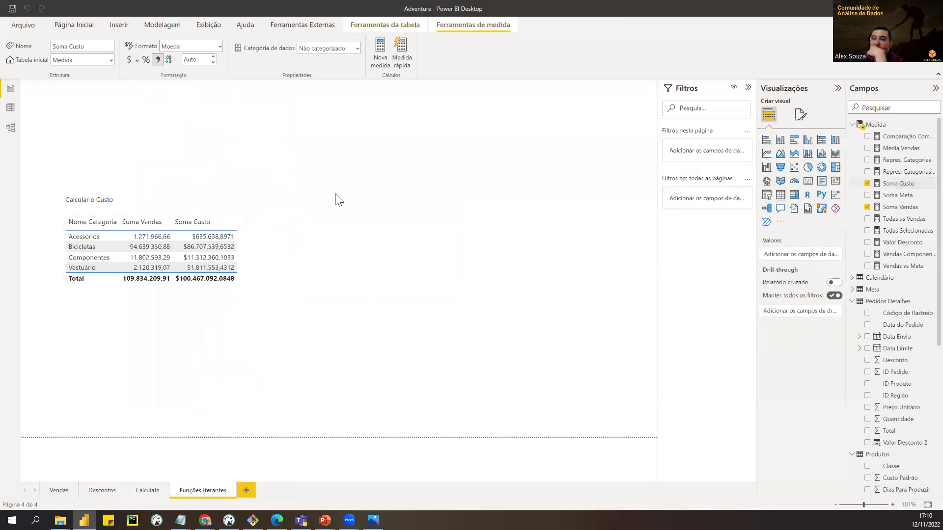
# - Check the format of the Soma Vendas measure and set the format of Soma Custo to Geral
pyautogui.click(255, 232)
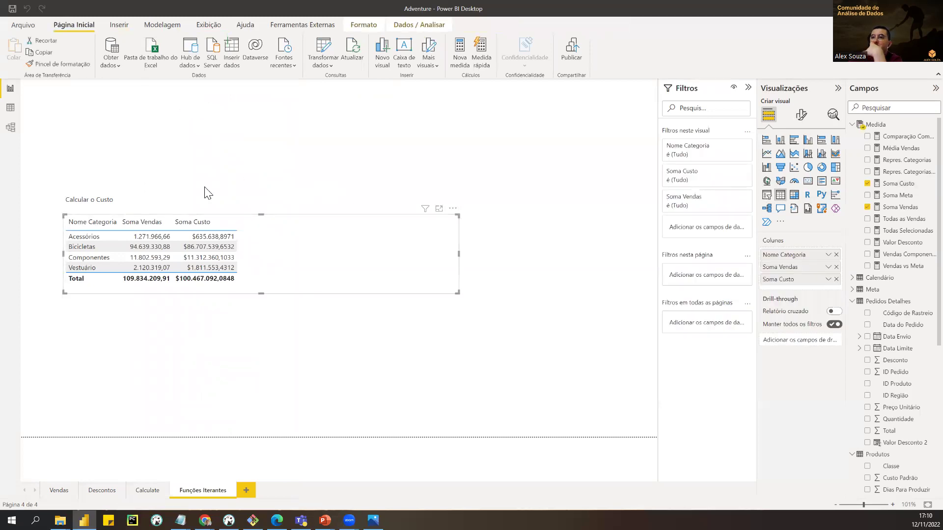
pyautogui.click(890, 208)
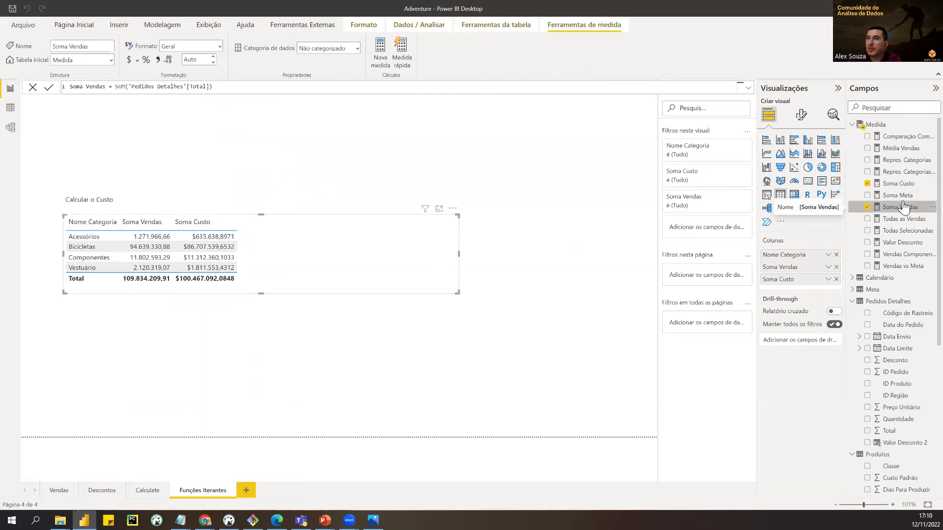
pyautogui.click(907, 185)
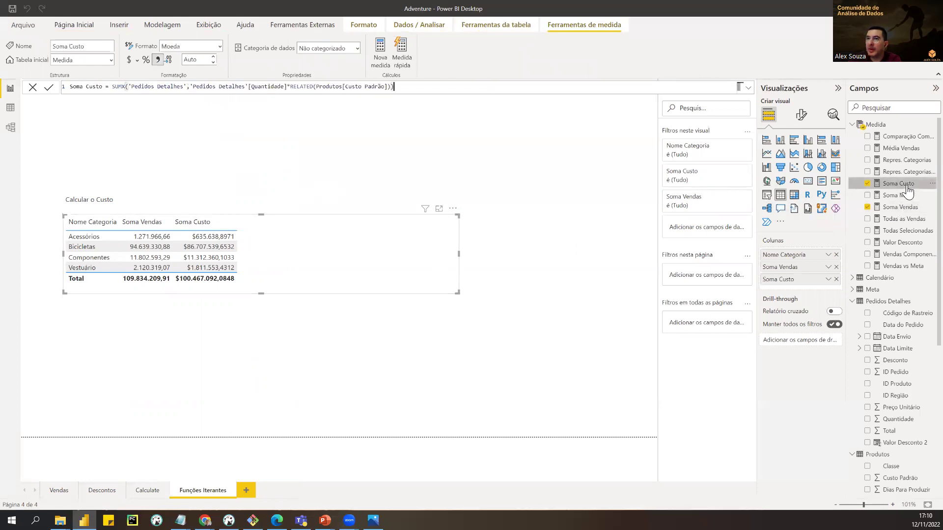
pyautogui.click(220, 46)
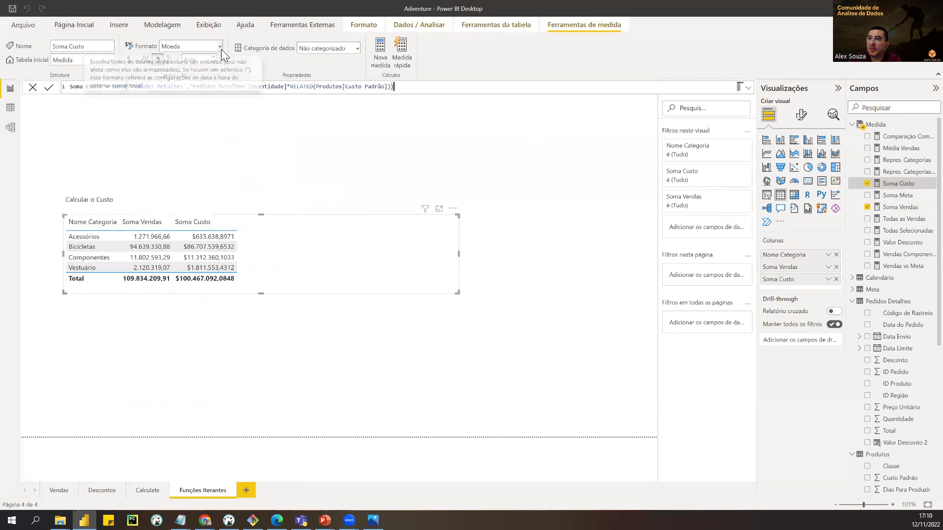
pyautogui.click(186, 60)
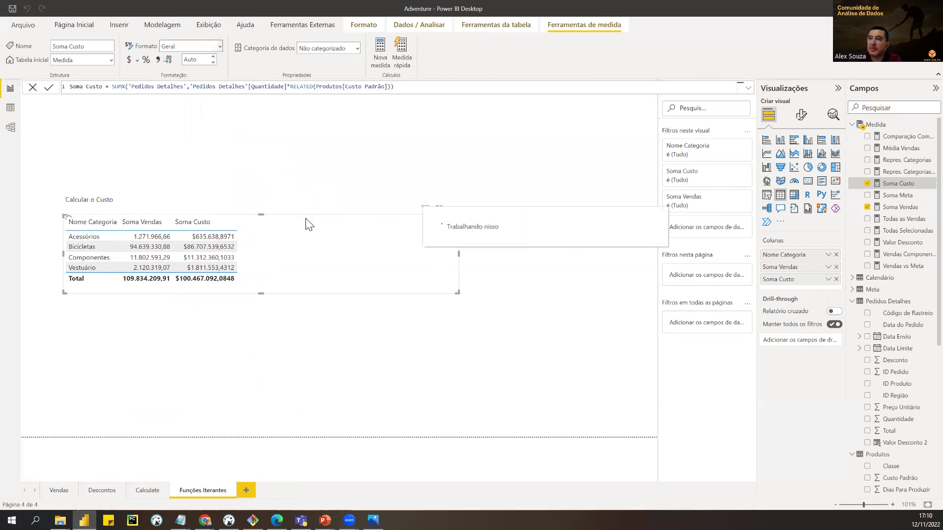
pyautogui.click(320, 157)
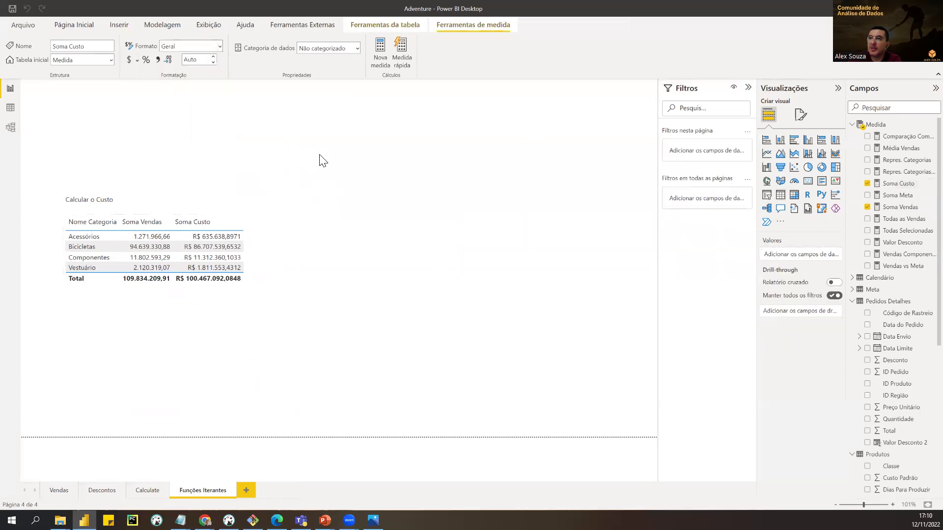
# - Sort the category table by Soma Custo in descending order and look at the Pedidos Detalhes data
pyautogui.click(228, 220)
pyautogui.click(11, 112)
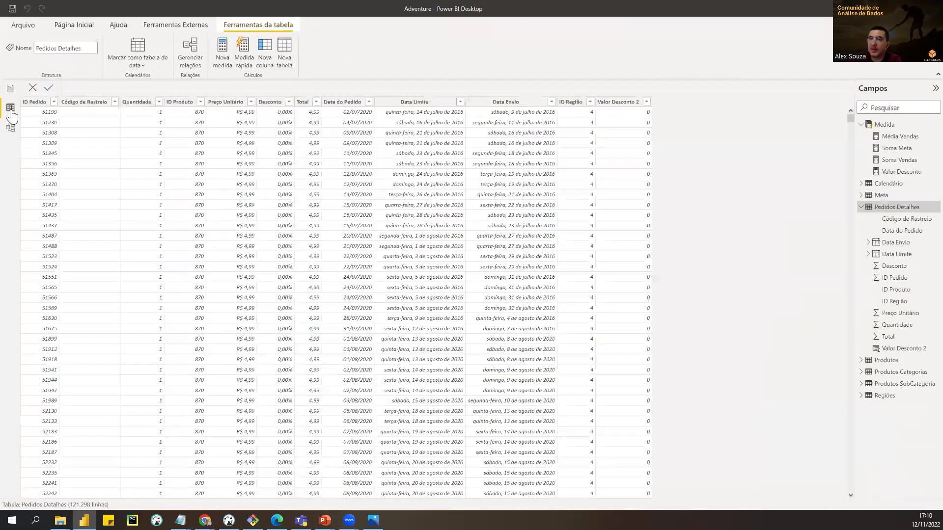
pyautogui.click(11, 88)
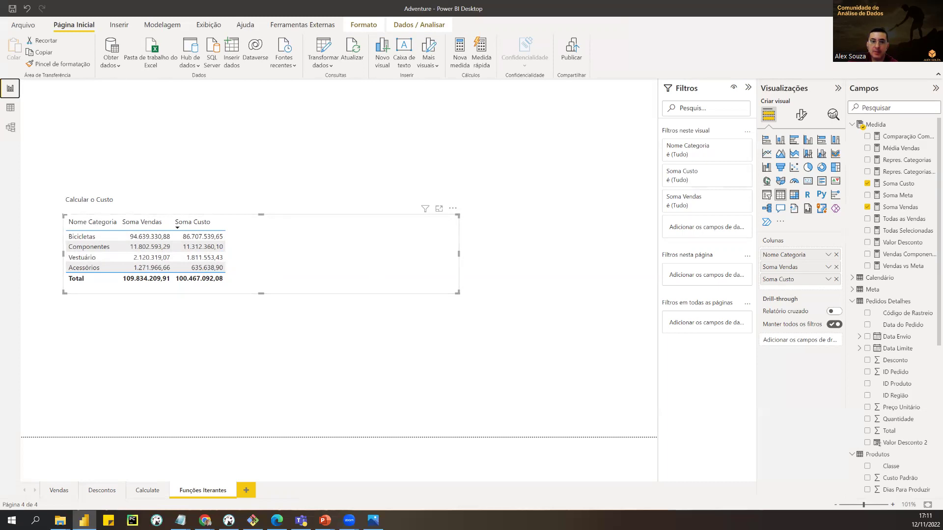
# - Extend the text box above the category table to read "Calcular o Custo para encontrar o Lucro"
pyautogui.hotkey('alt', 'Tab')
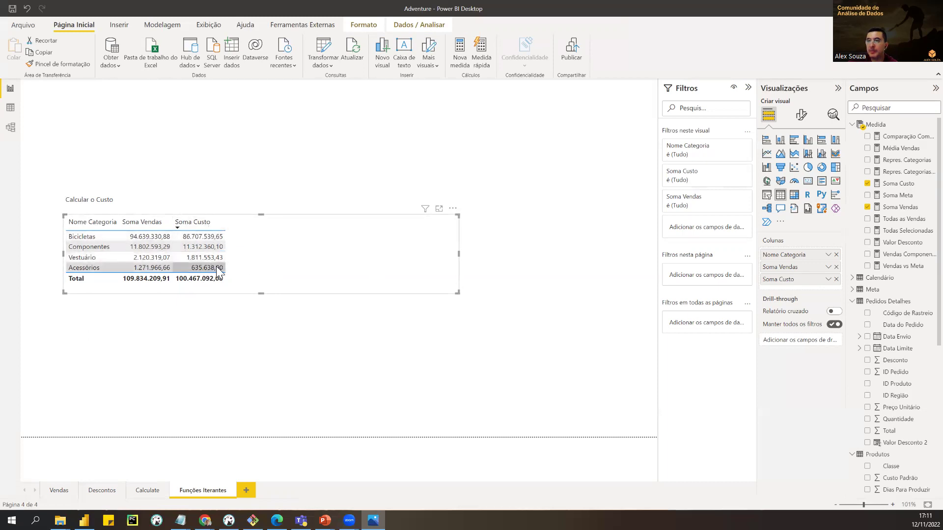
pyautogui.click(110, 201)
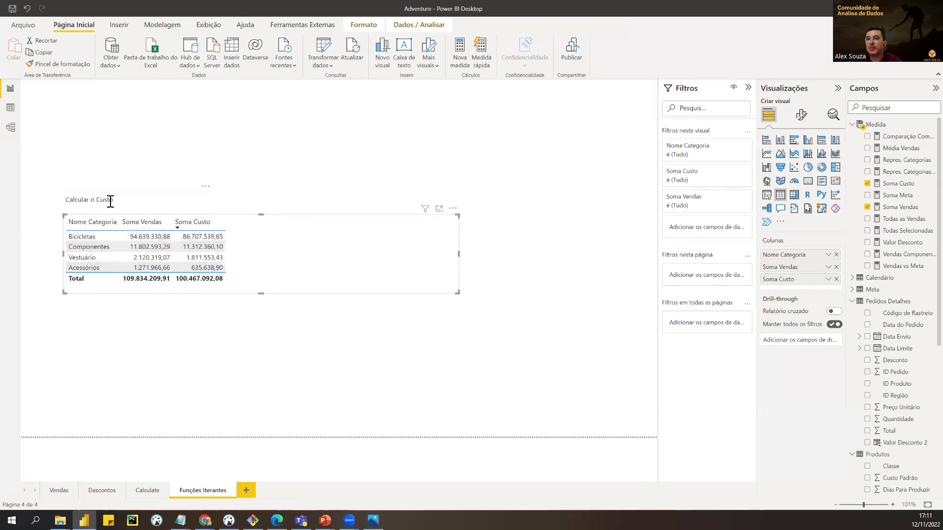
pyautogui.click(110, 202)
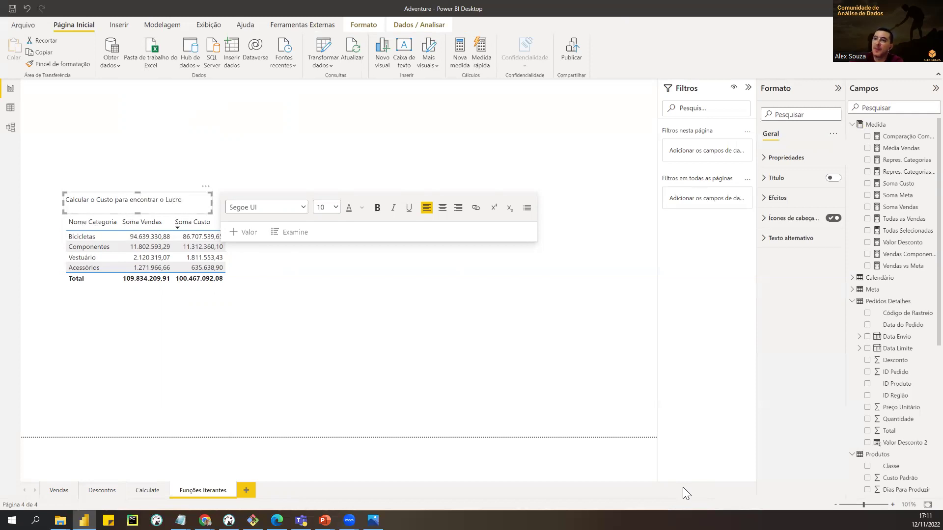
# - Create a new measure named Lucro in the Medida table
pyautogui.click(253, 271)
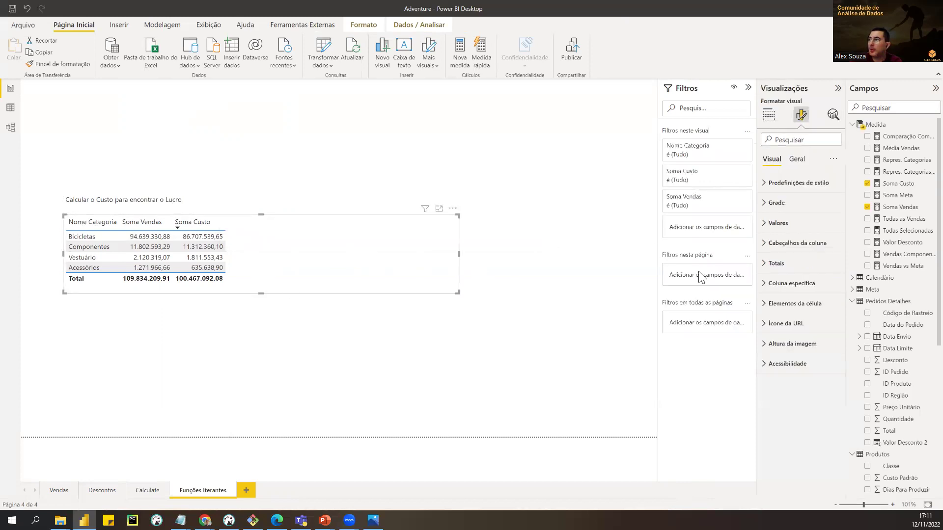
pyautogui.click(925, 125)
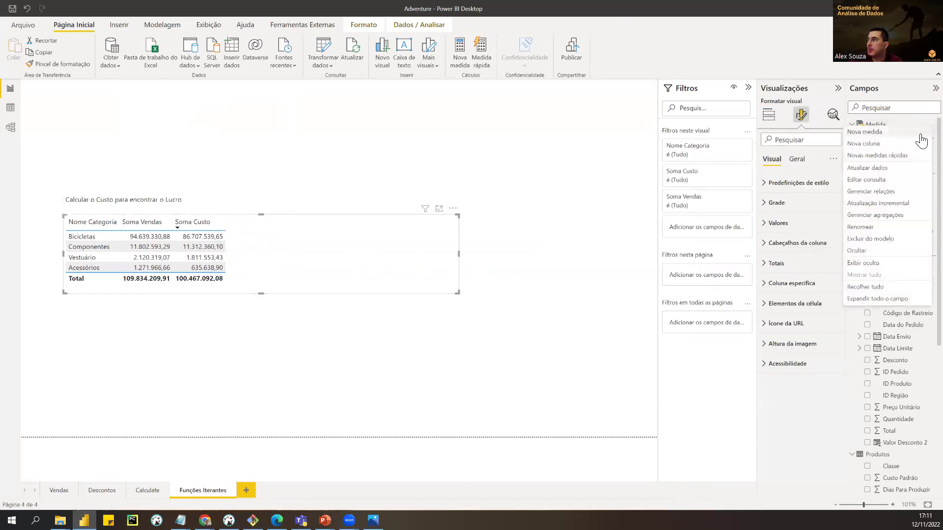
pyautogui.click(886, 134)
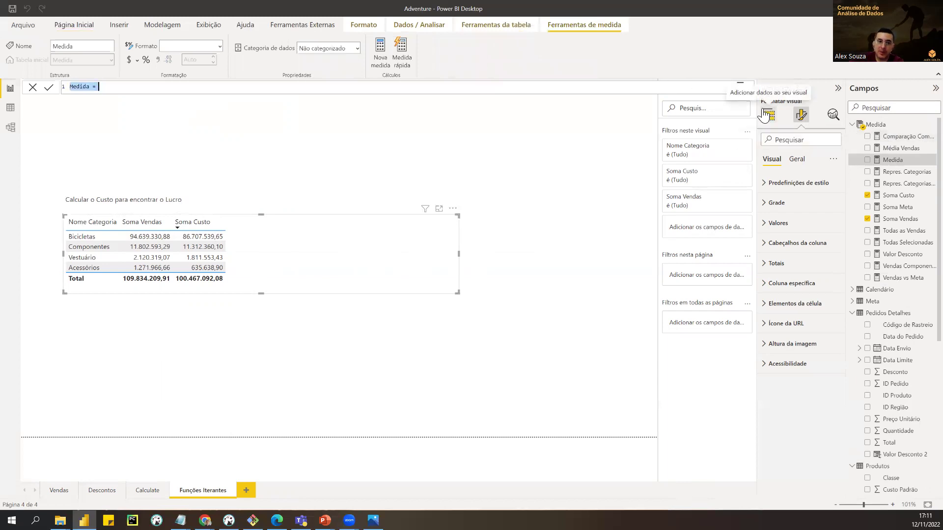
pyautogui.write('Lu')
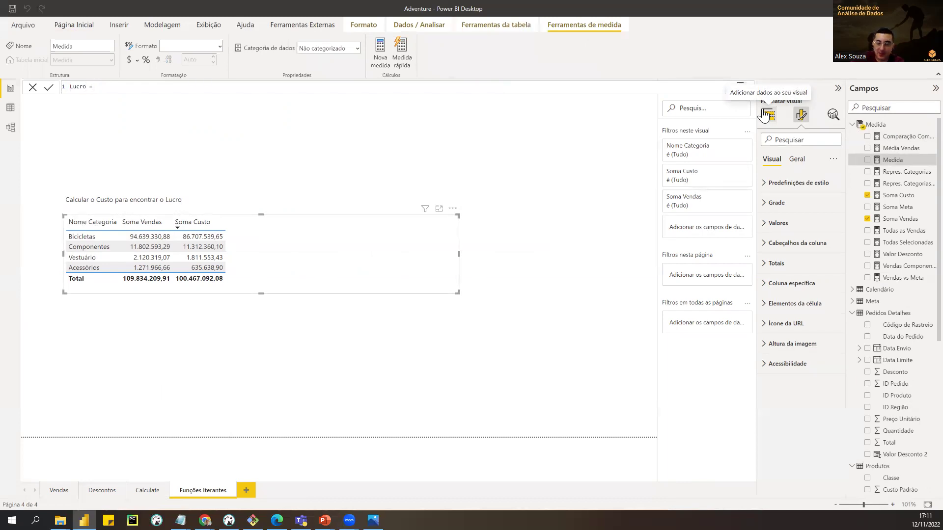
pyautogui.write('cro = ')
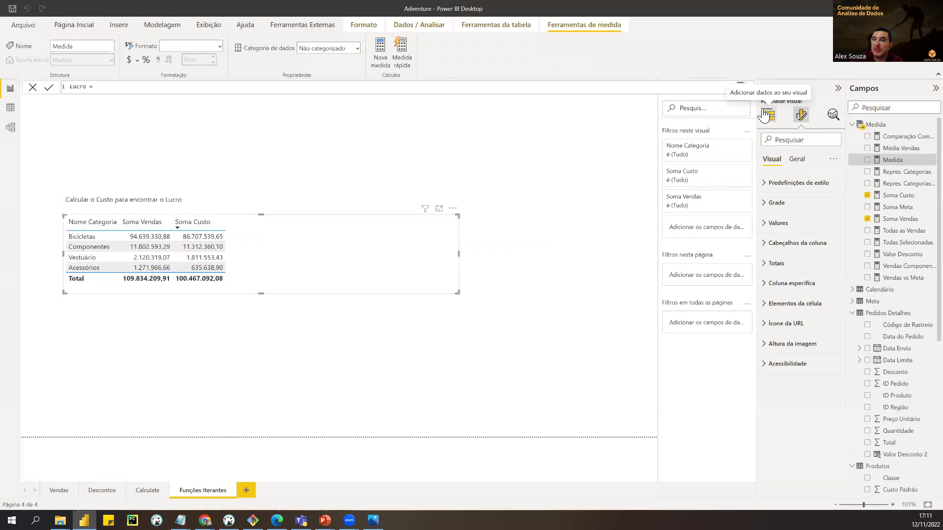
# - Define the Lucro measure as [Soma Vendas]-[Soma Custo] and commit the formula
pyautogui.write('Som')
pyautogui.press('Down')
pyautogui.press('Down')
pyautogui.press('Tab')
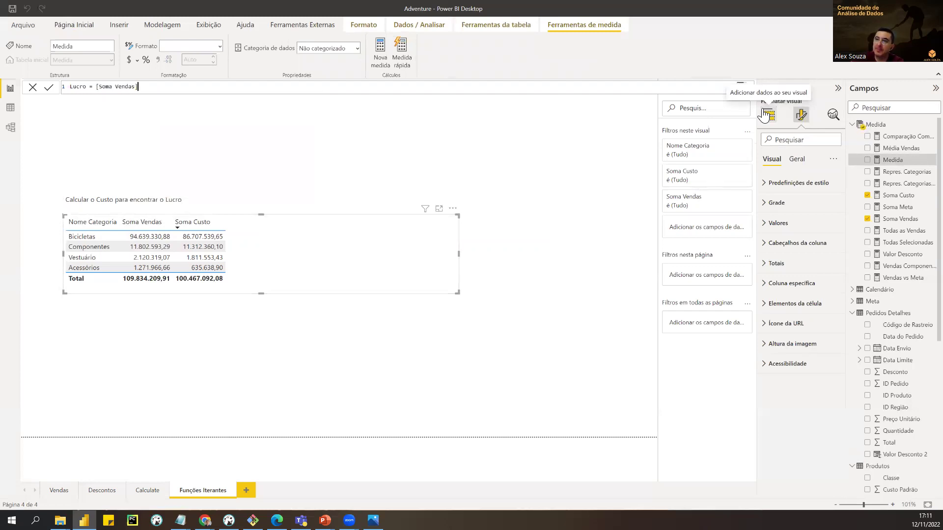
pyautogui.write('-Soma')
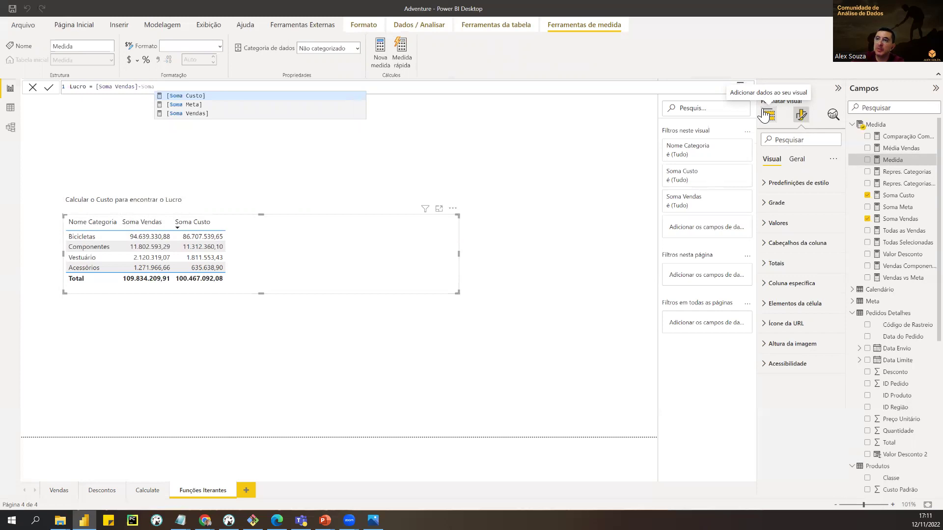
pyautogui.press('Tab')
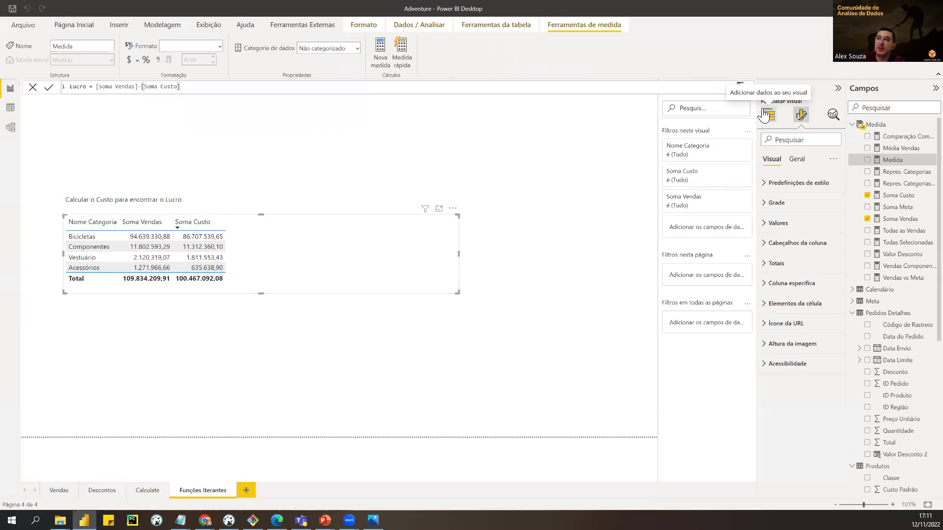
pyautogui.press('Return')
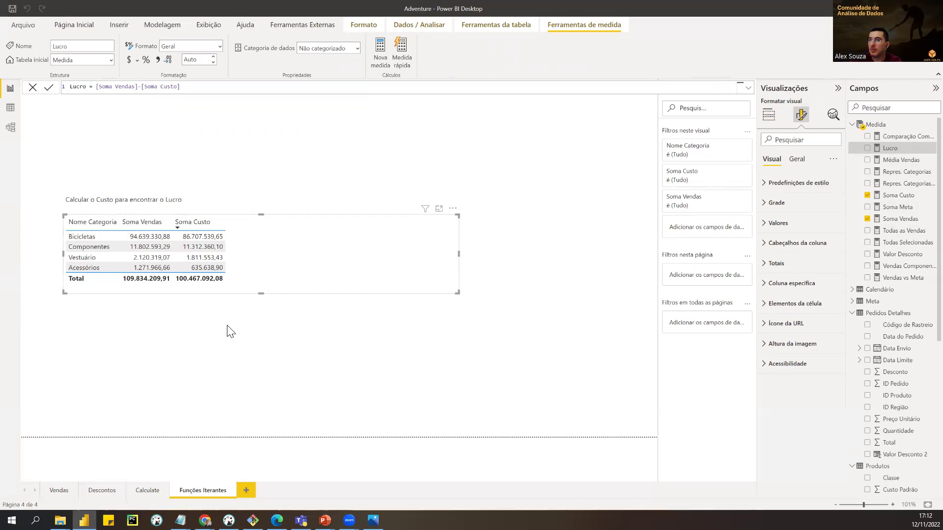
# - Add the Lucro measure as a column to the category table
pyautogui.click(243, 295)
pyautogui.click(257, 274)
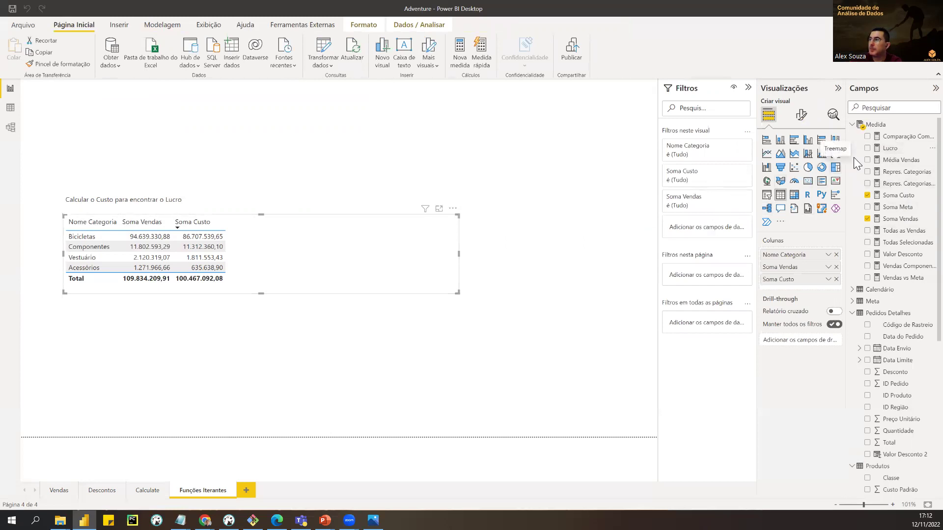
pyautogui.click(867, 148)
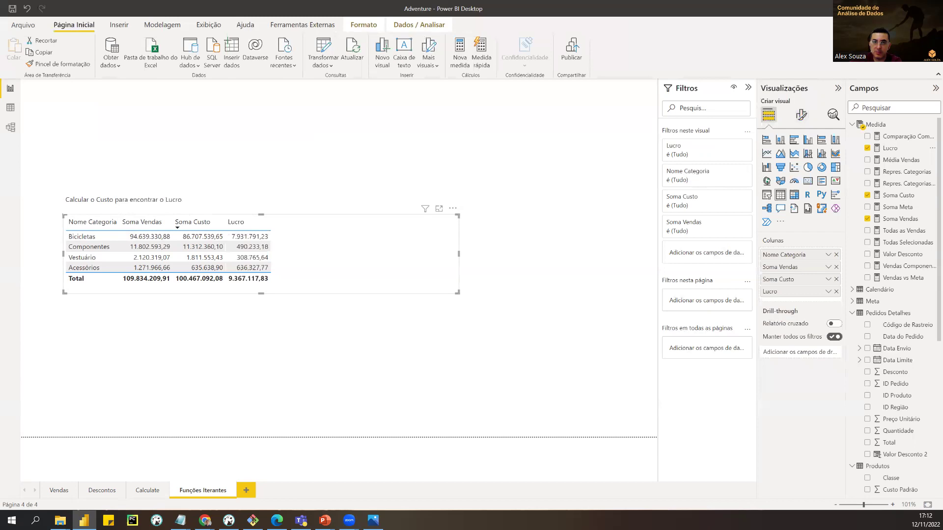
pyautogui.hotkey('alt', 'Tab')
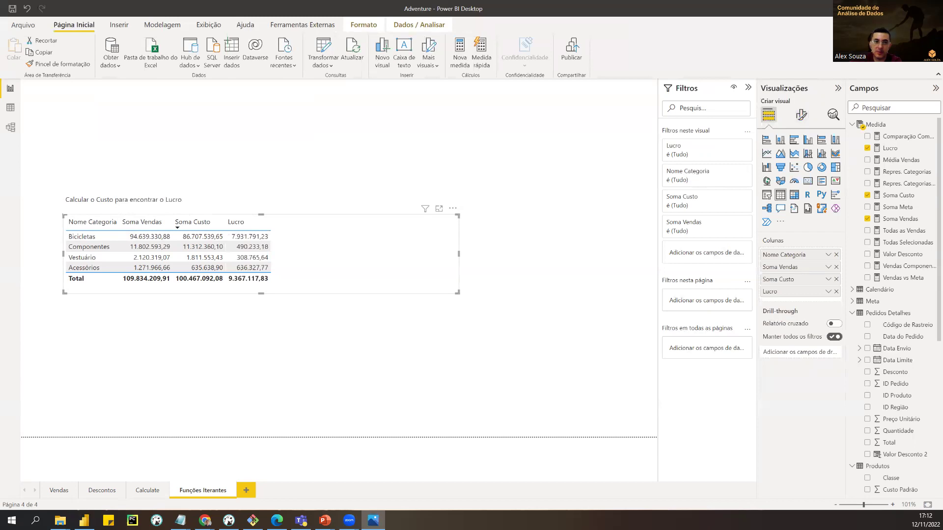